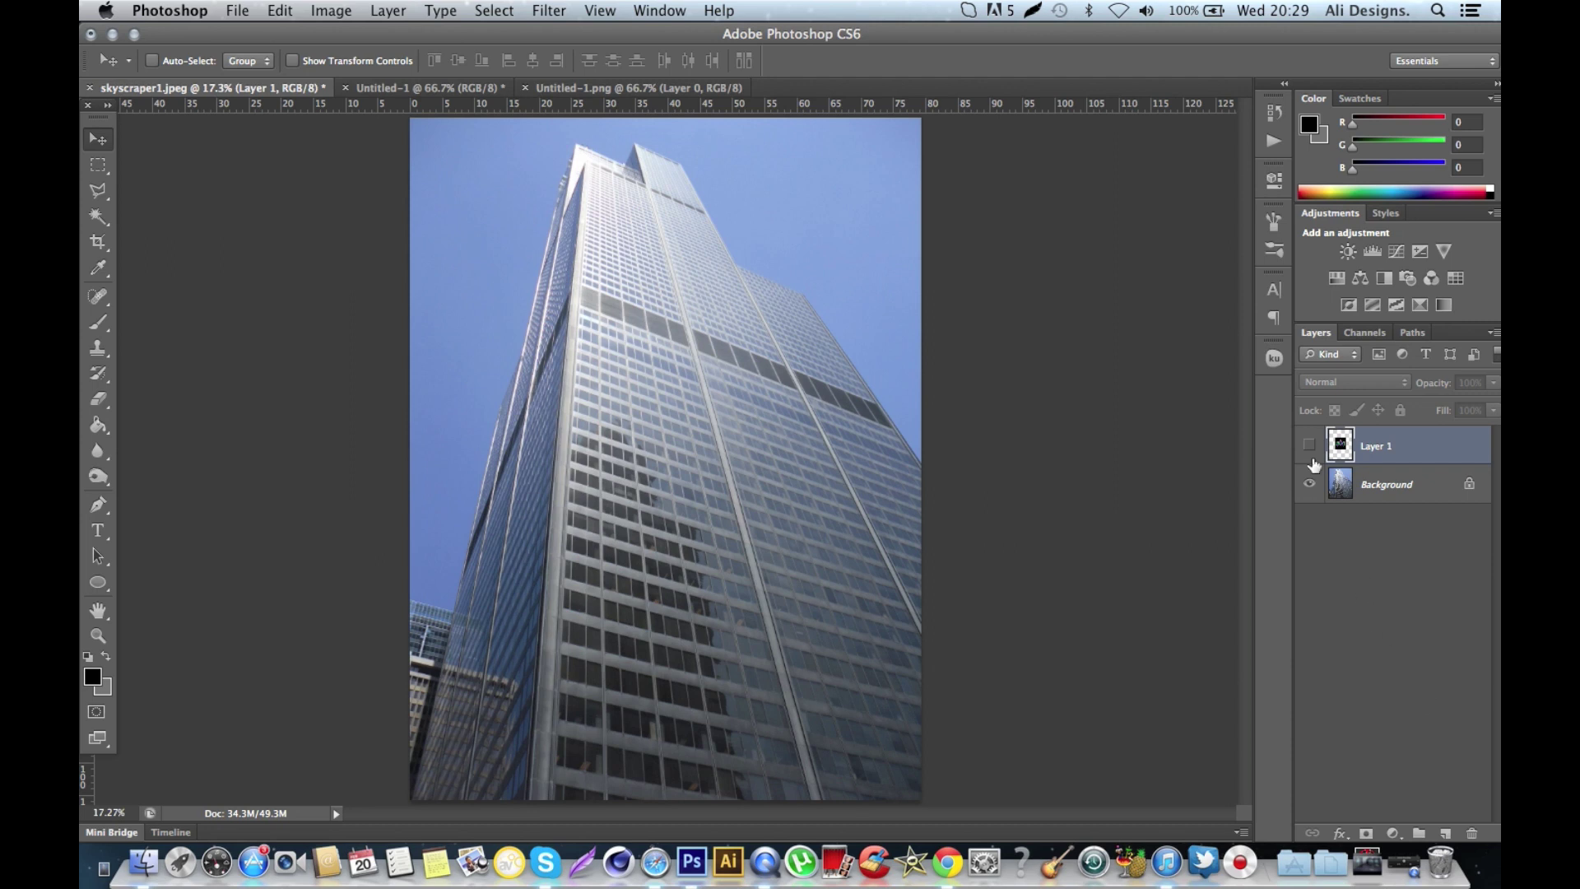
Show Layer 1, copy a rectangular selection of the black AM logo square, deselect, and hide Layer 1.
{"action": "left_click", "coordinate": [1309, 446]}
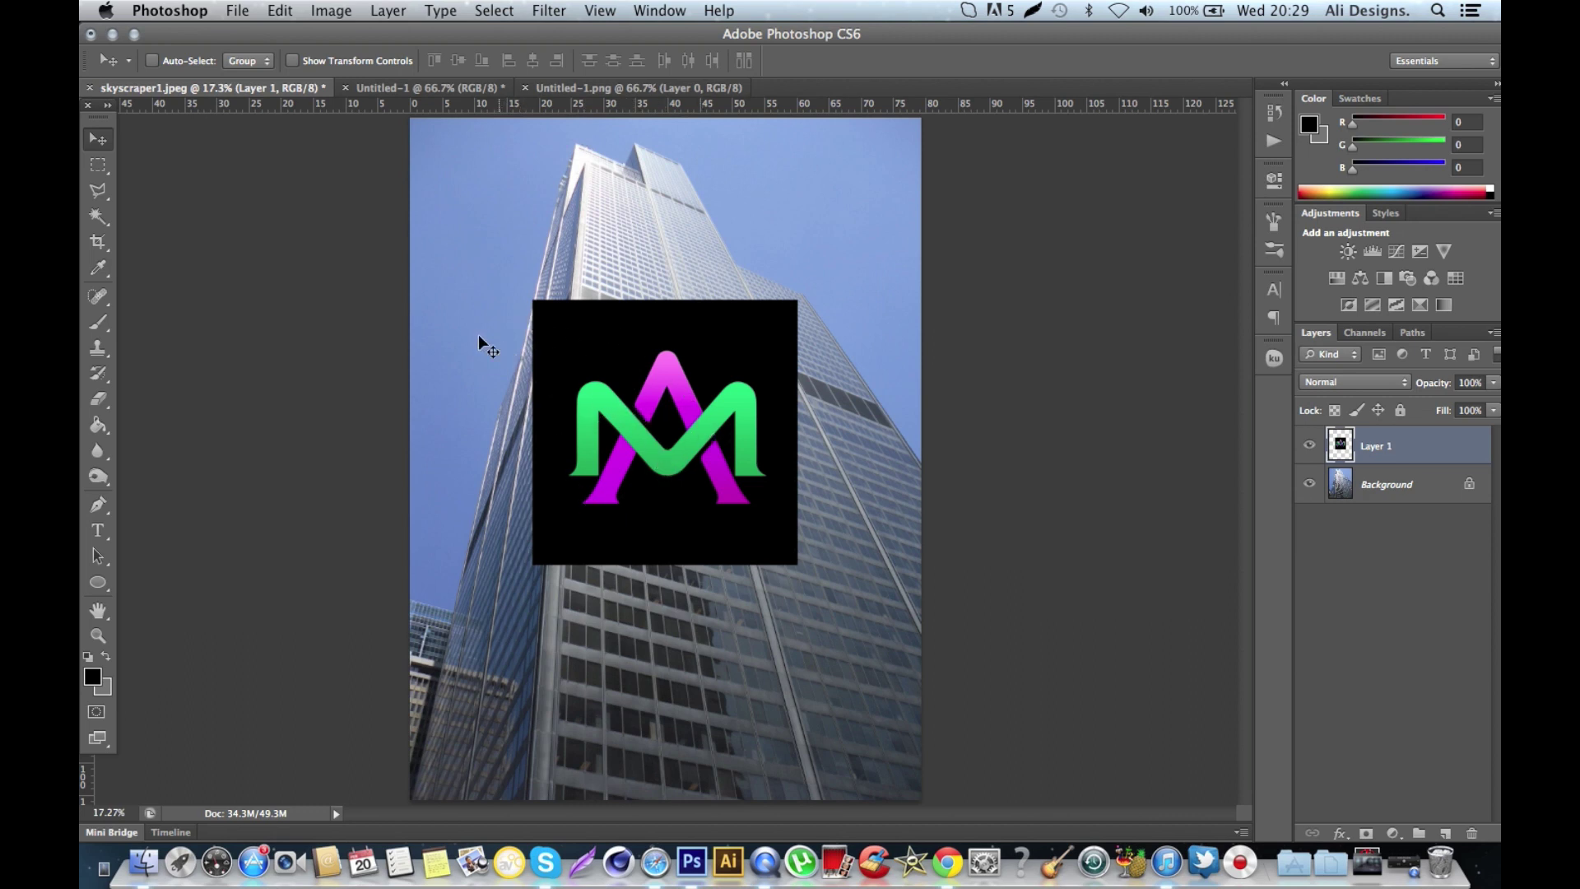
{"action": "left_click", "coordinate": [99, 166]}
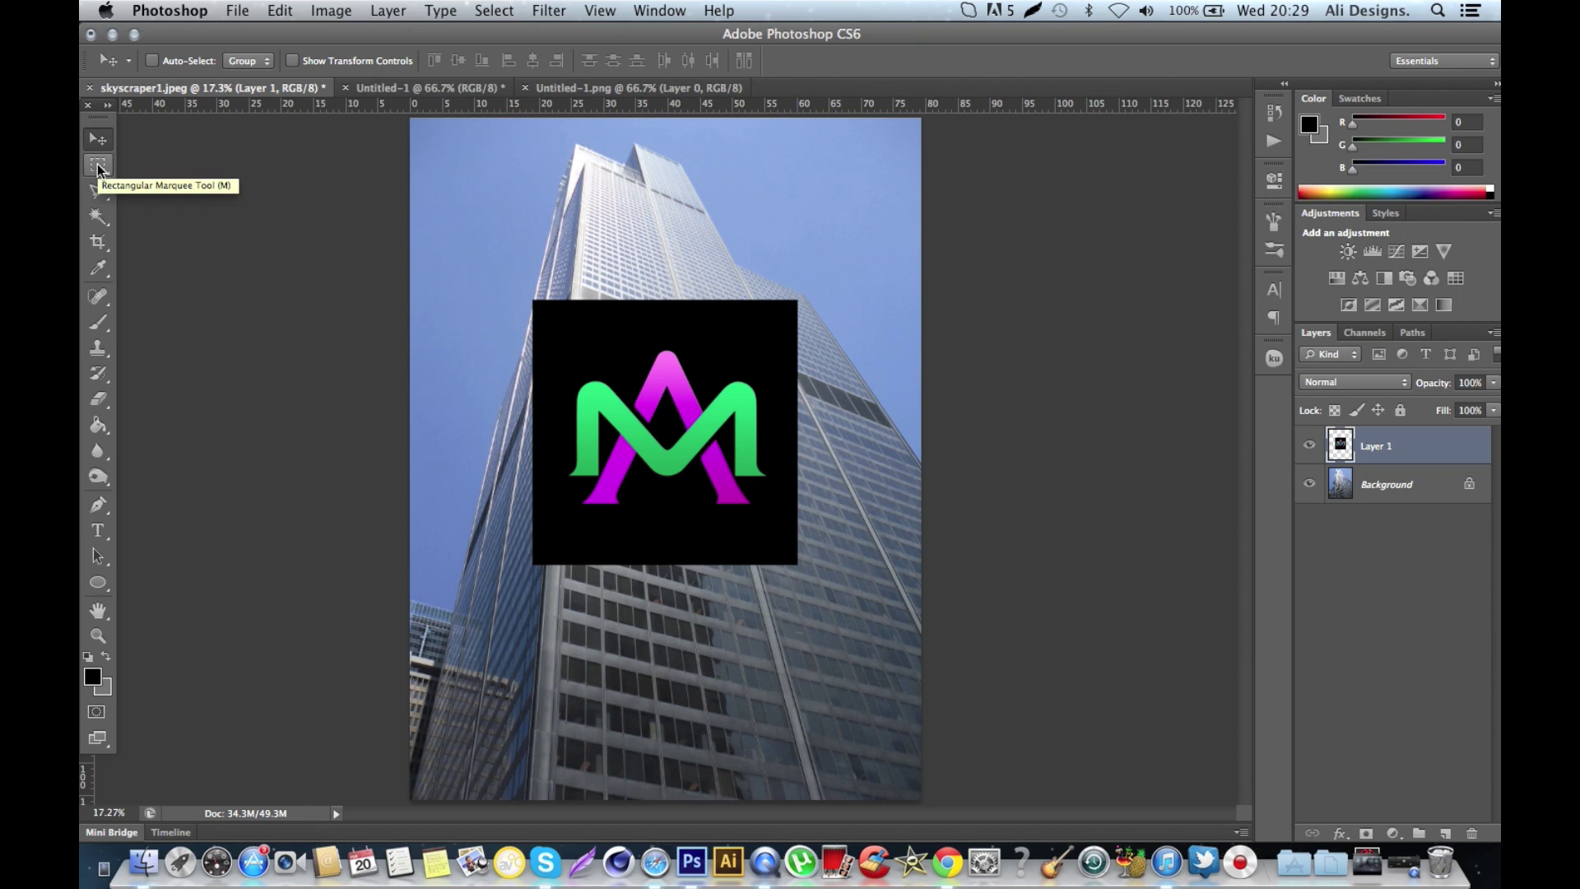
{"action": "left_click", "coordinate": [98, 167]}
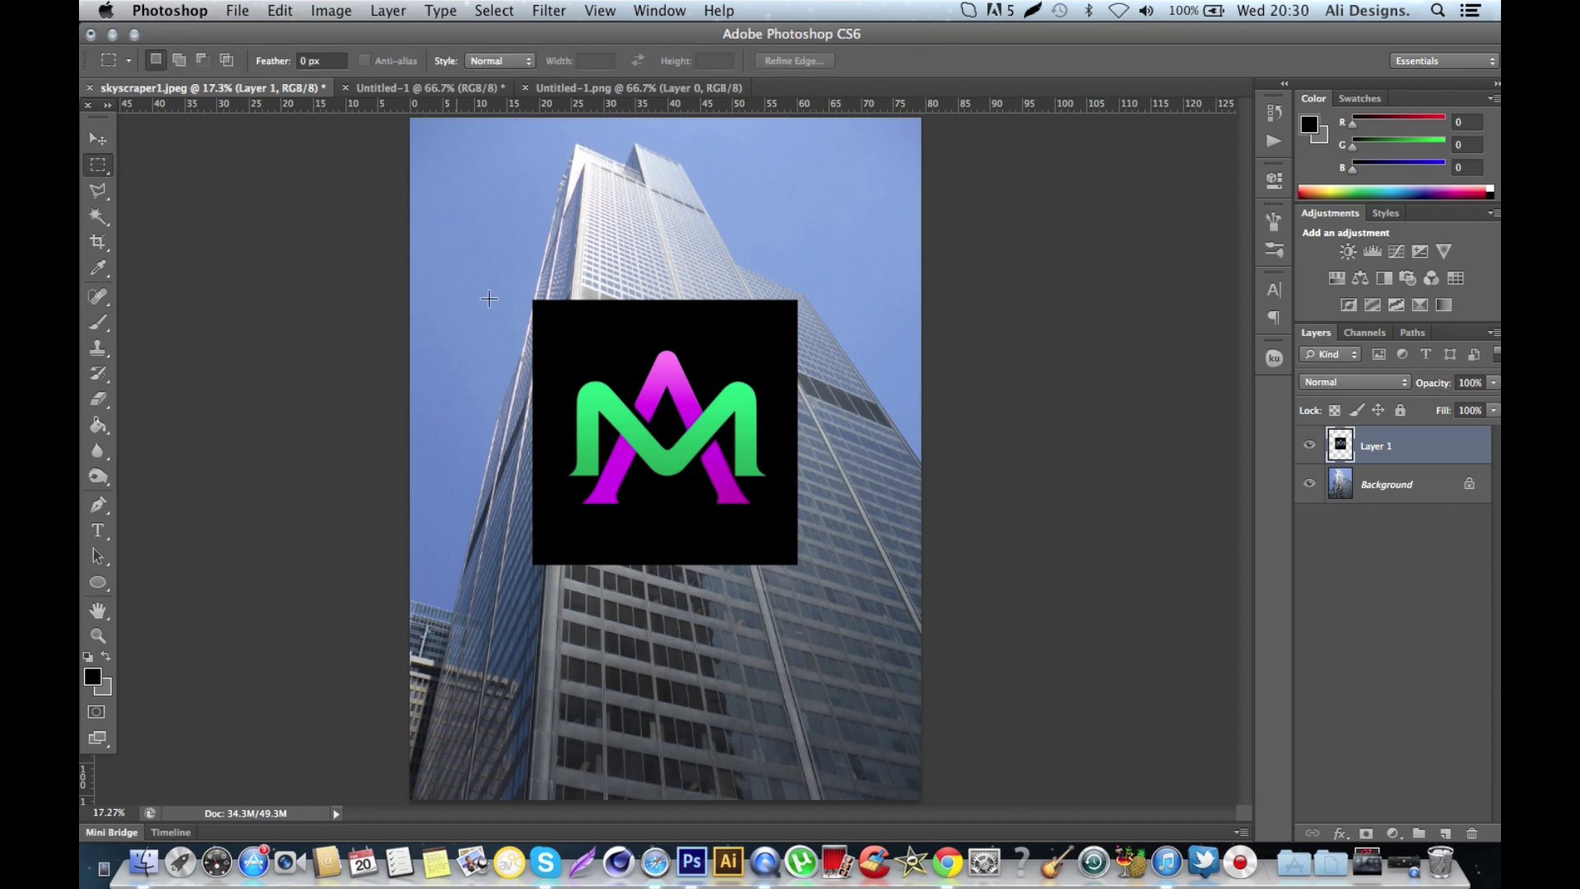
{"action": "left_click_drag", "start_coordinate": [517, 287], "coordinate": [816, 578]}
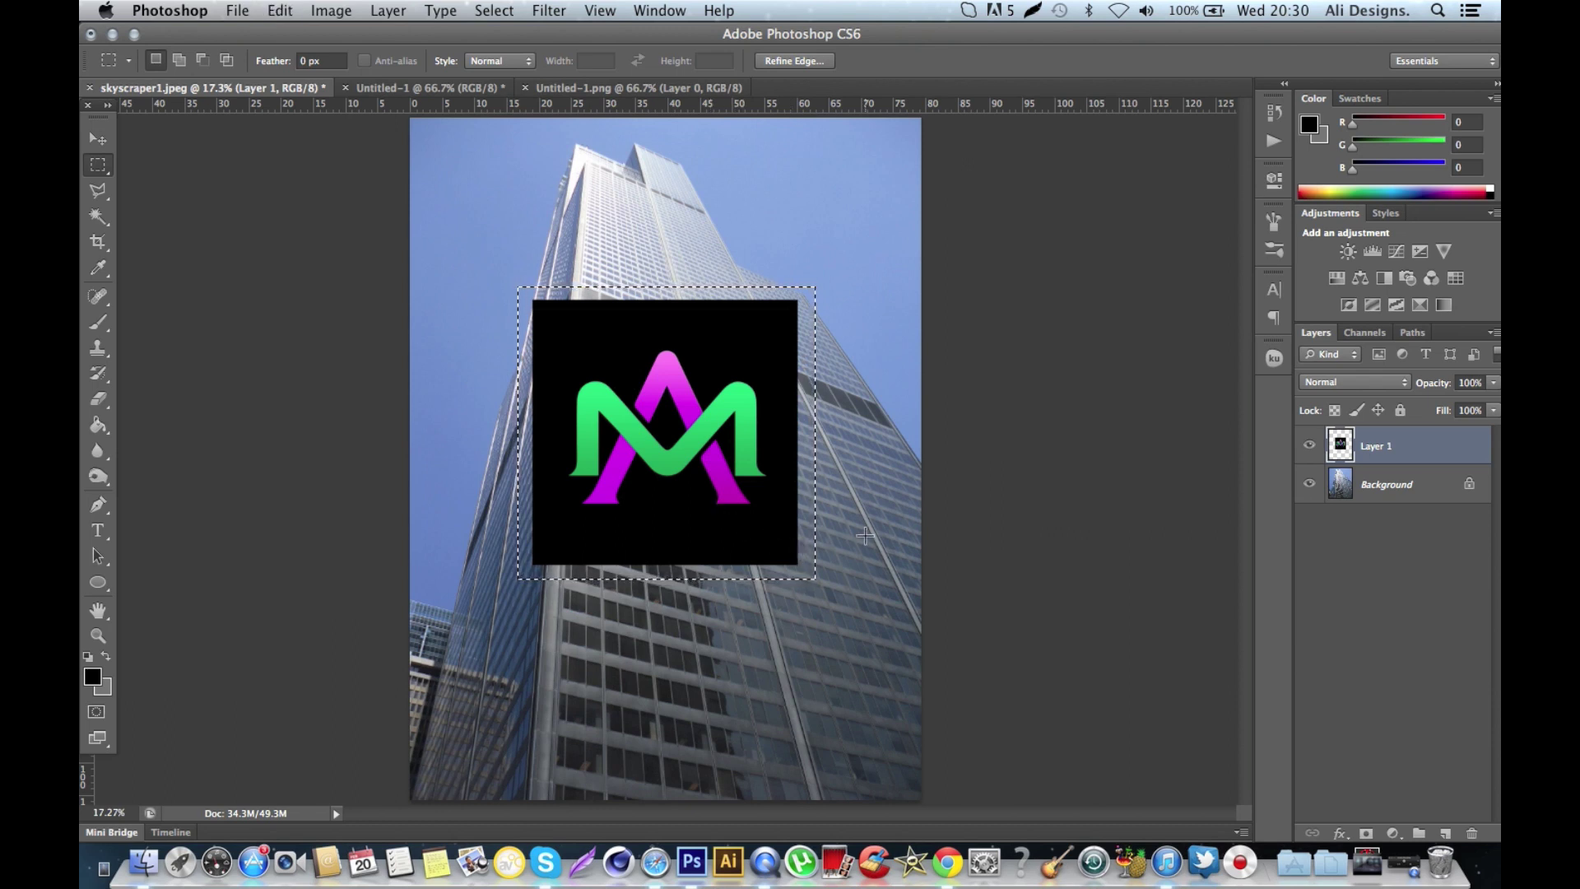
{"action": "left_click", "coordinate": [864, 535]}
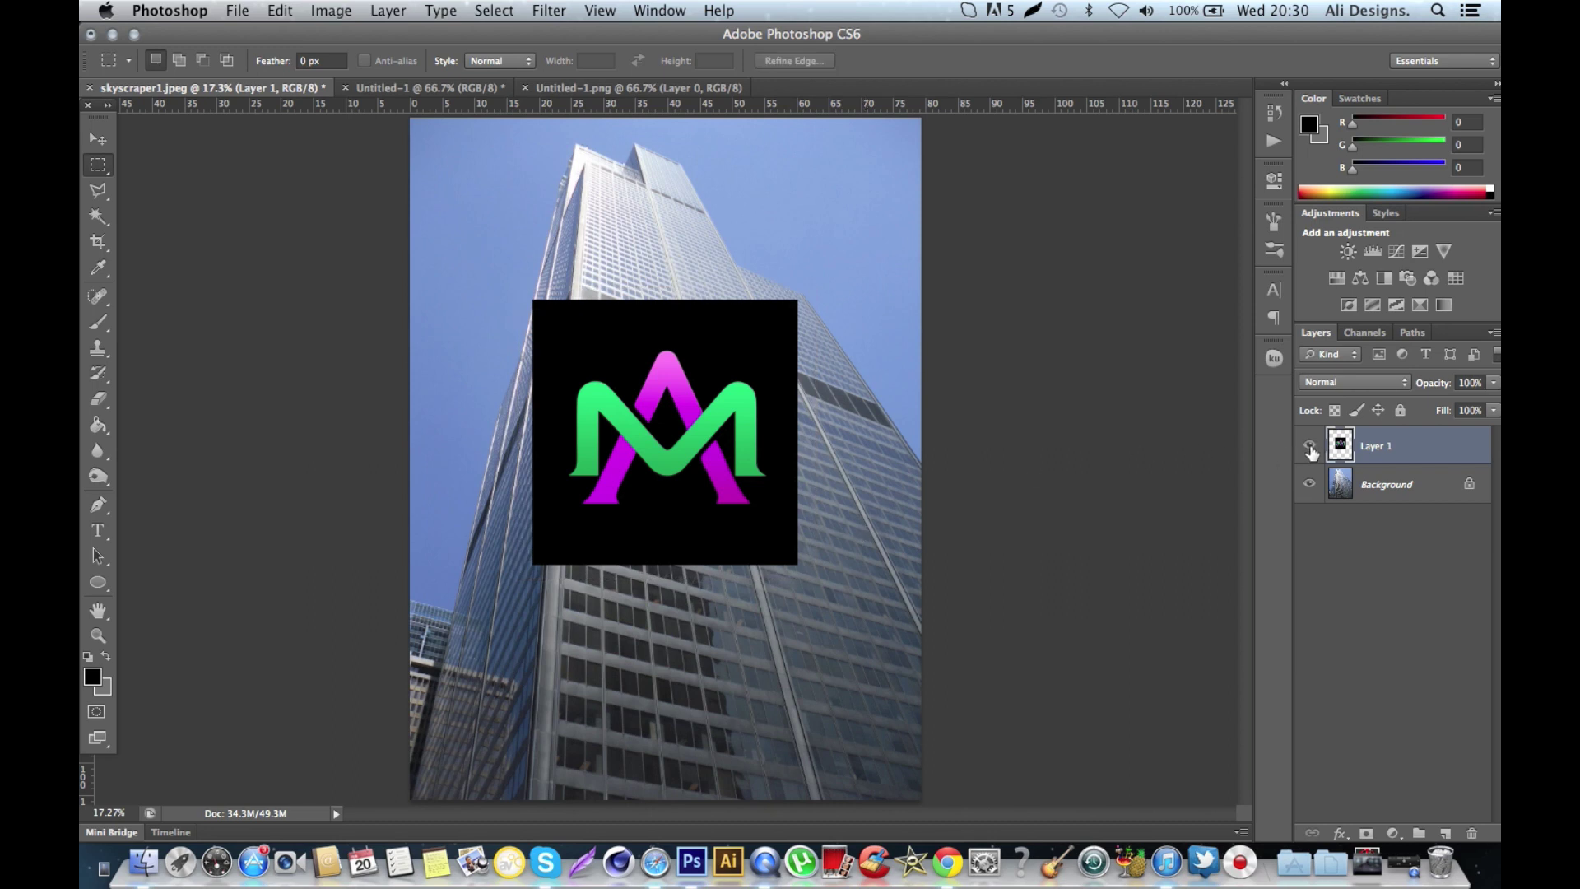
{"action": "left_click", "coordinate": [1310, 447]}
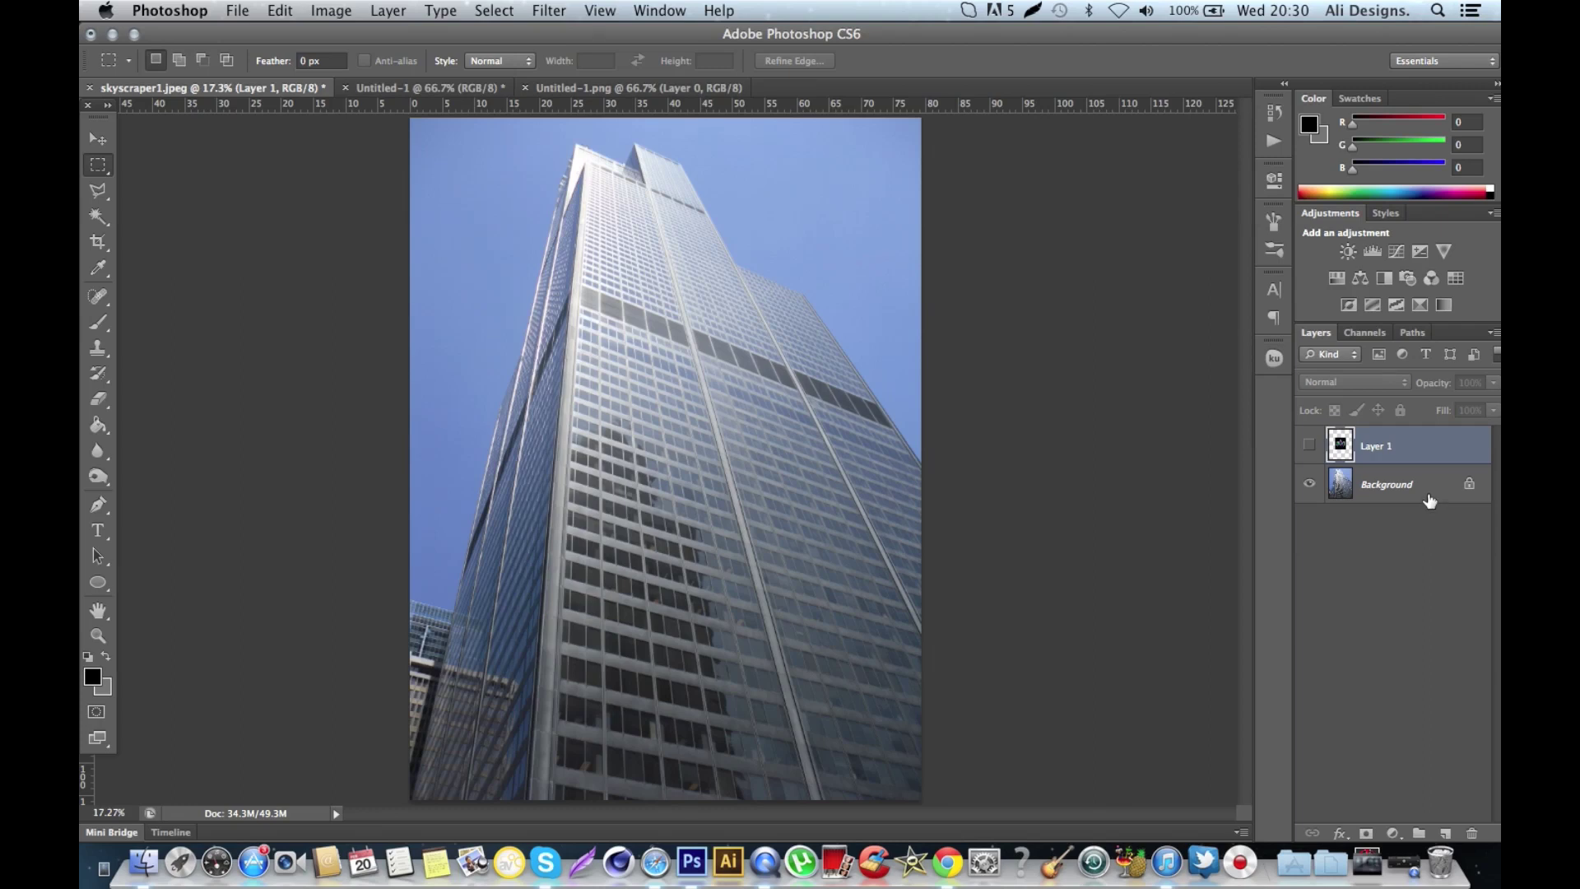
Create Layer 2 above Background and launch Filter > Vanishing Point.
{"action": "left_click", "coordinate": [1429, 503]}
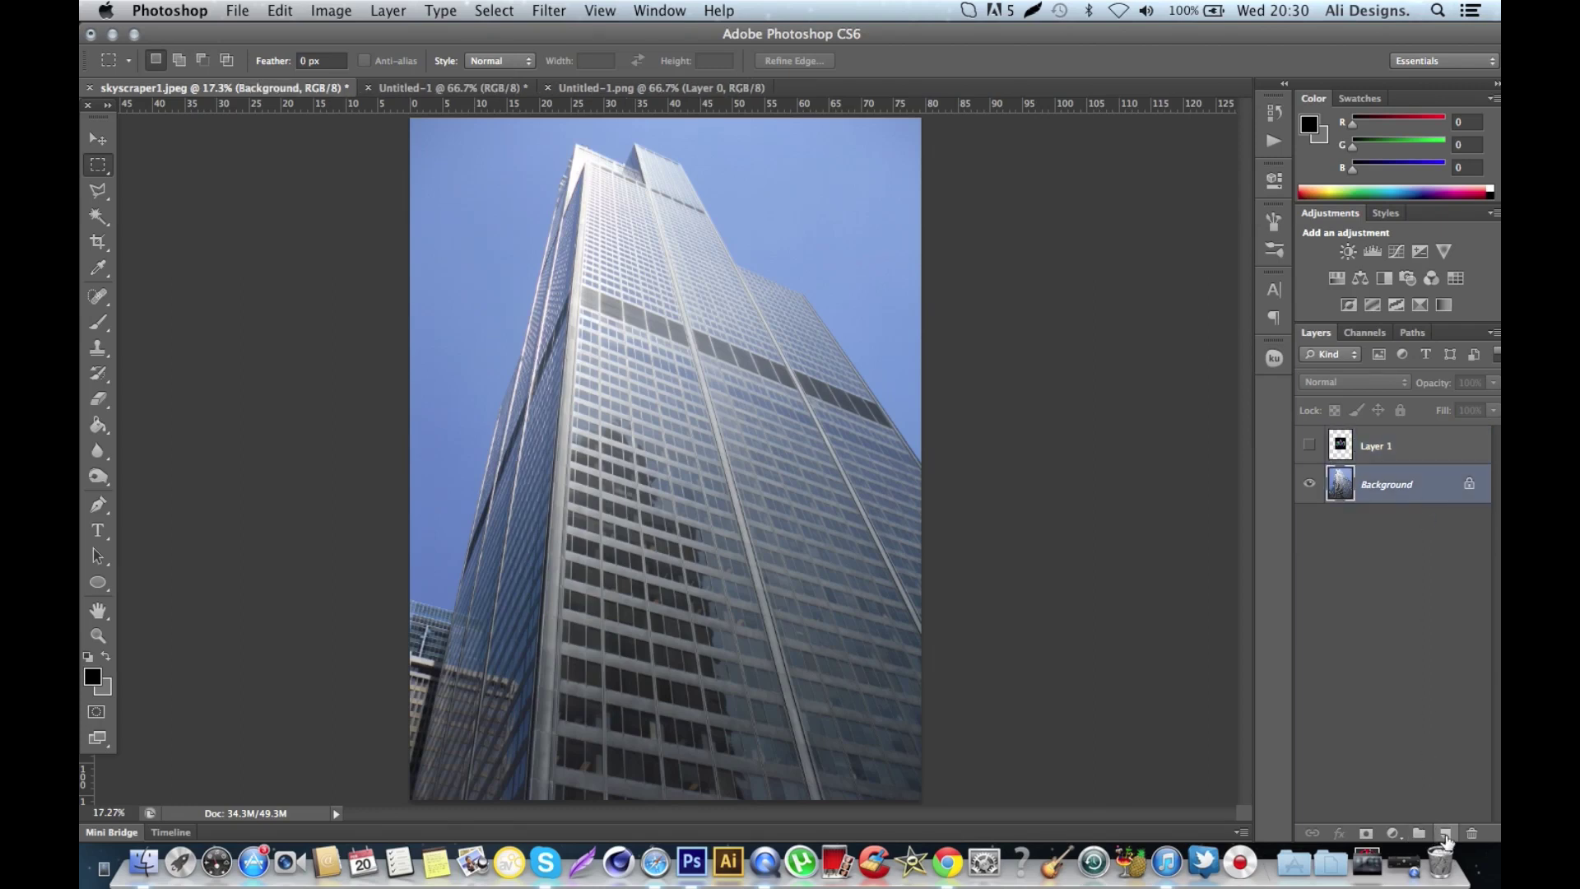
{"action": "left_click", "coordinate": [1446, 835]}
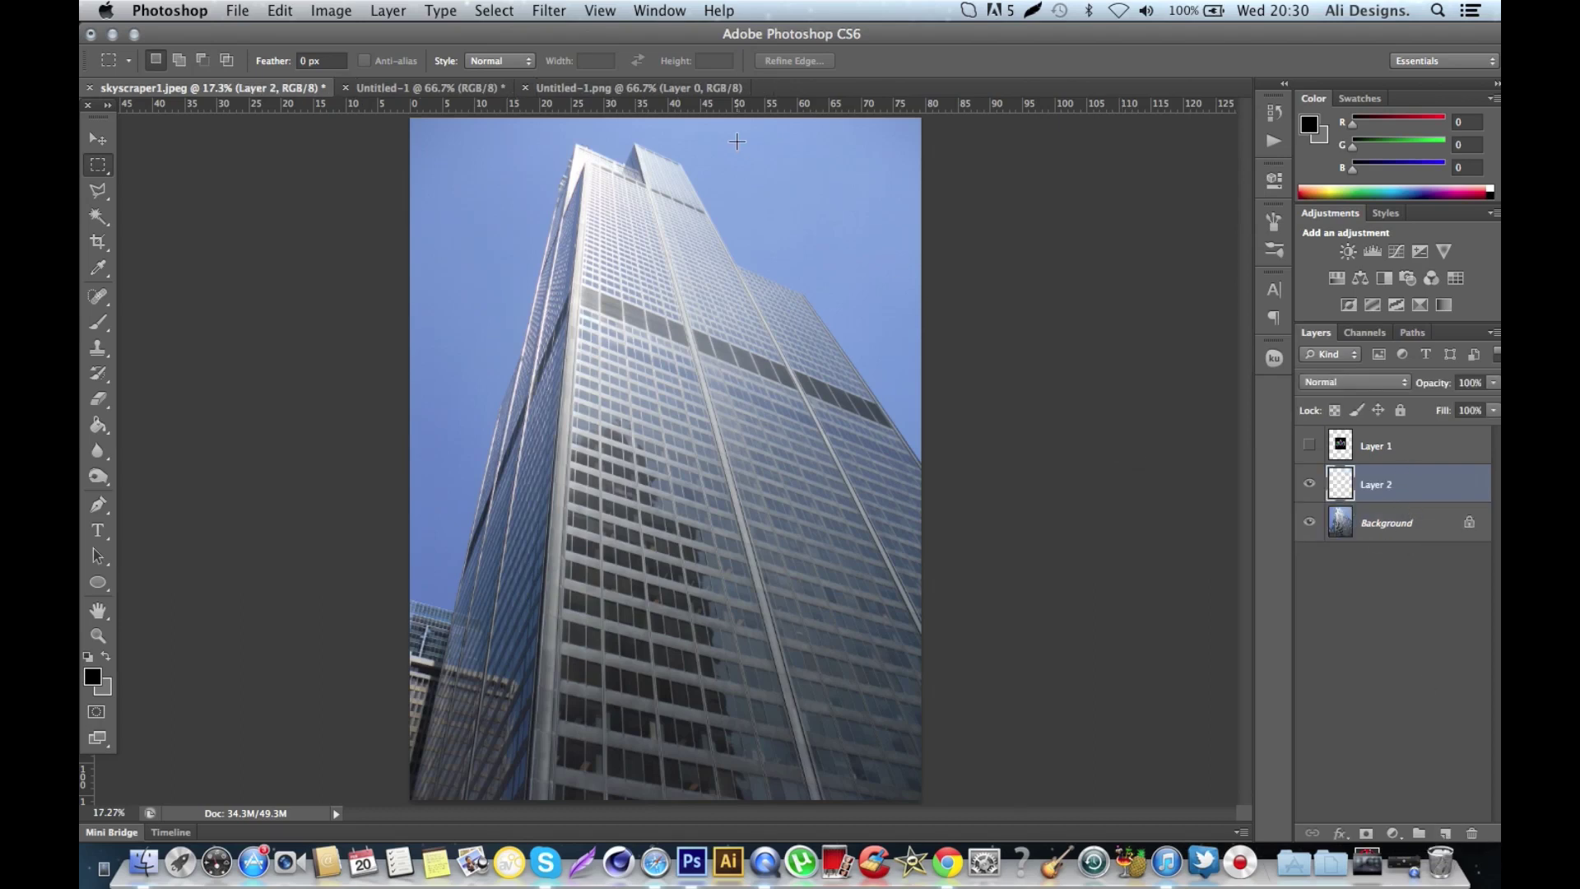
{"action": "left_click", "coordinate": [551, 16]}
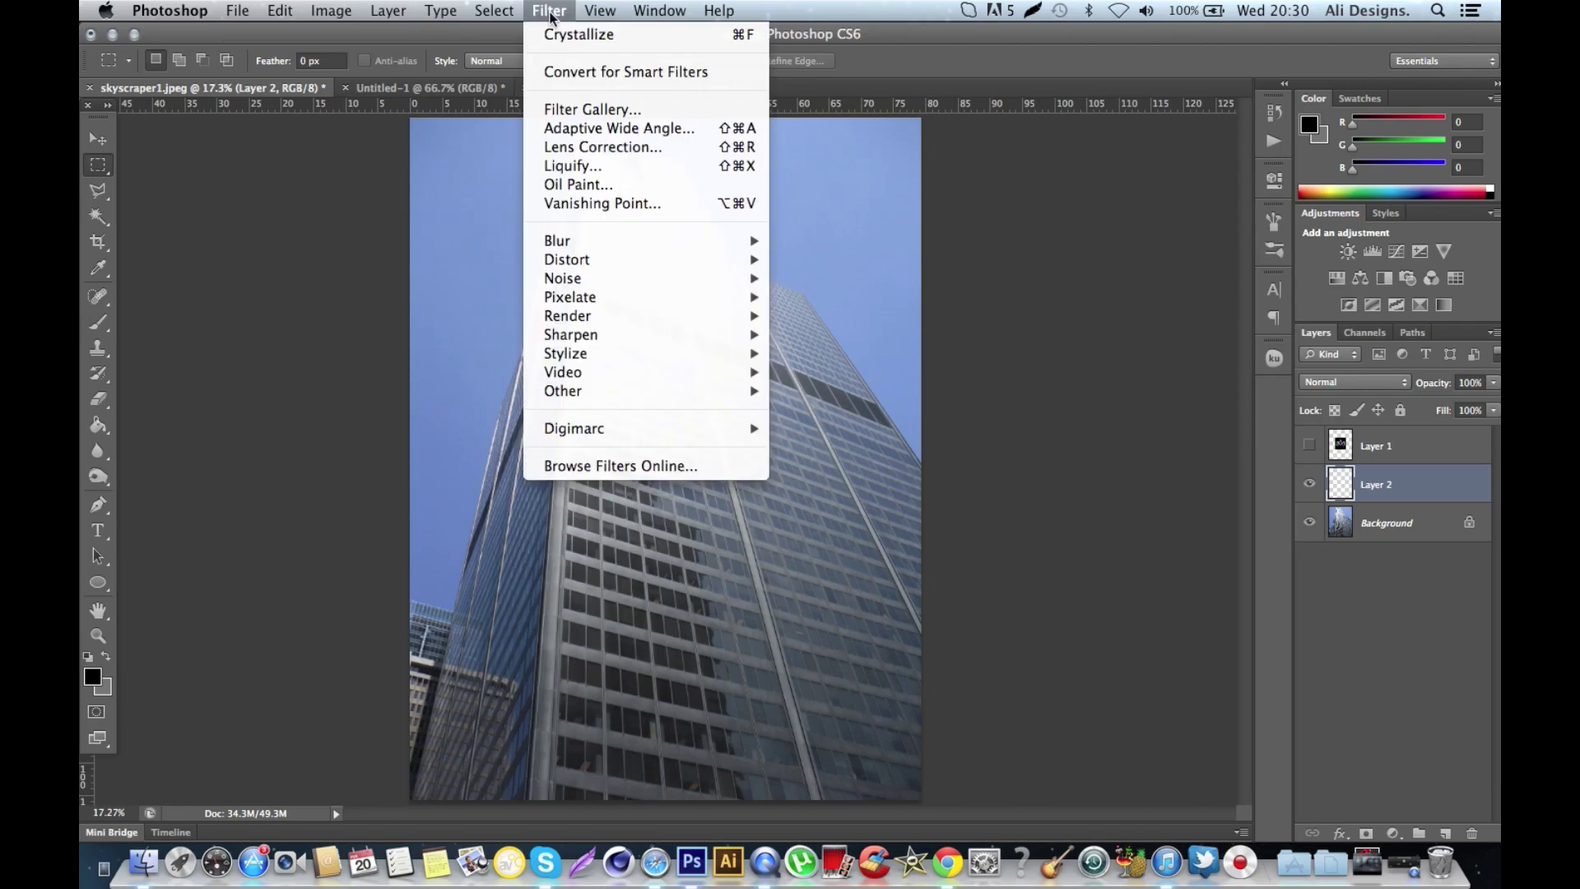
{"action": "left_click", "coordinate": [581, 204]}
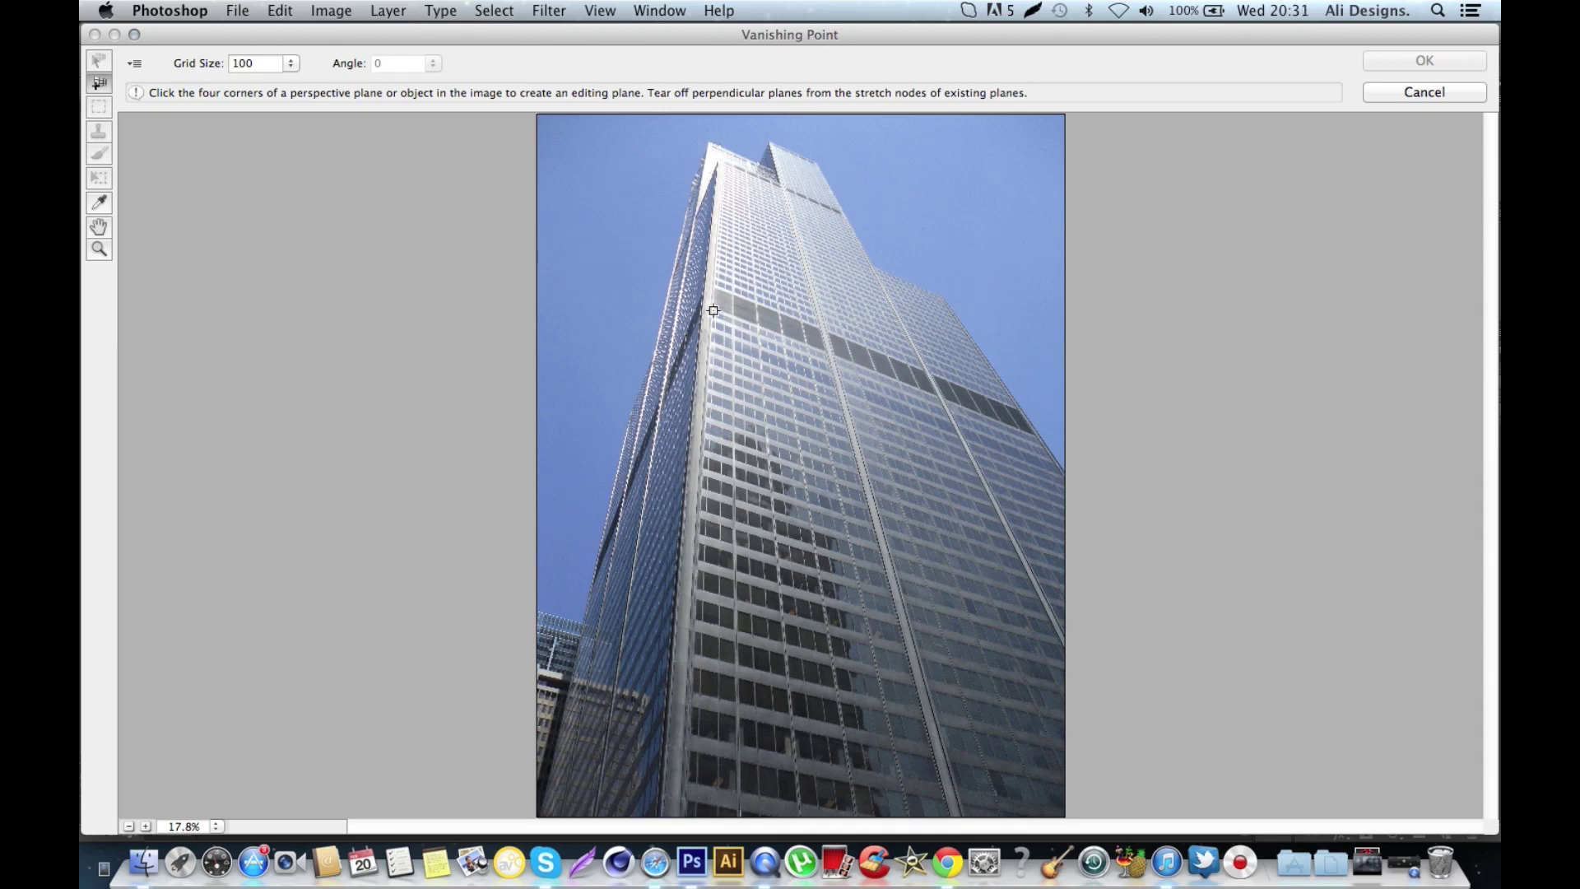
Place four corners along the skyscraper's front facade to form a blue perspective grid.
{"action": "left_click", "coordinate": [712, 310]}
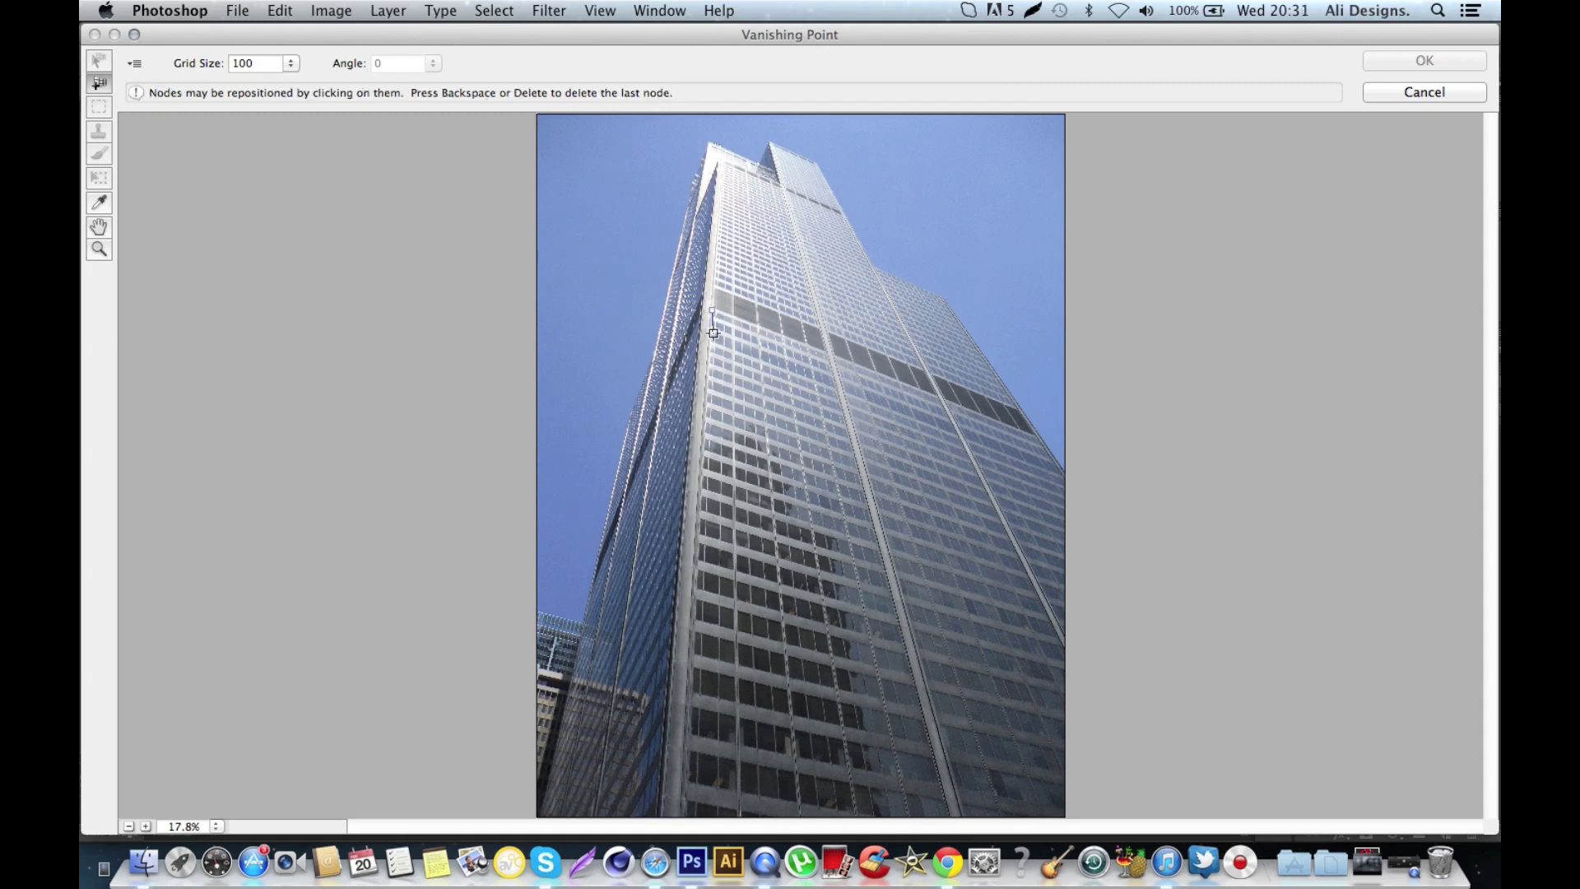
{"action": "left_click", "coordinate": [686, 731]}
{"action": "left_click", "coordinate": [941, 782]}
{"action": "left_click", "coordinate": [829, 356]}
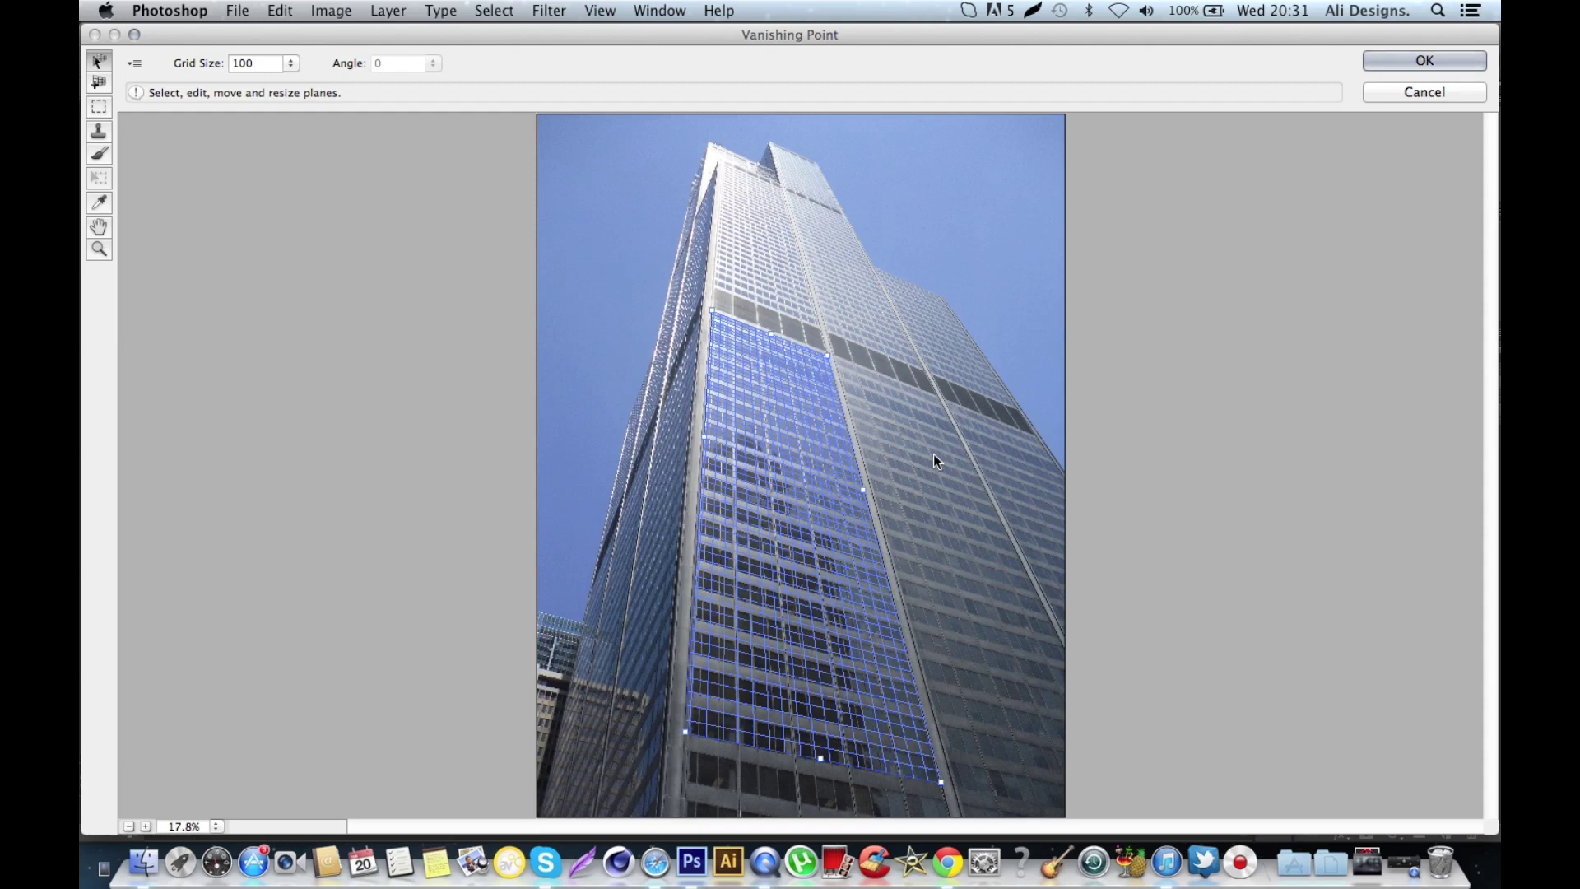
Paste the AM logo and drag it onto the facade grid so it takes the building's perspective.
{"action": "key", "text": "Return"}
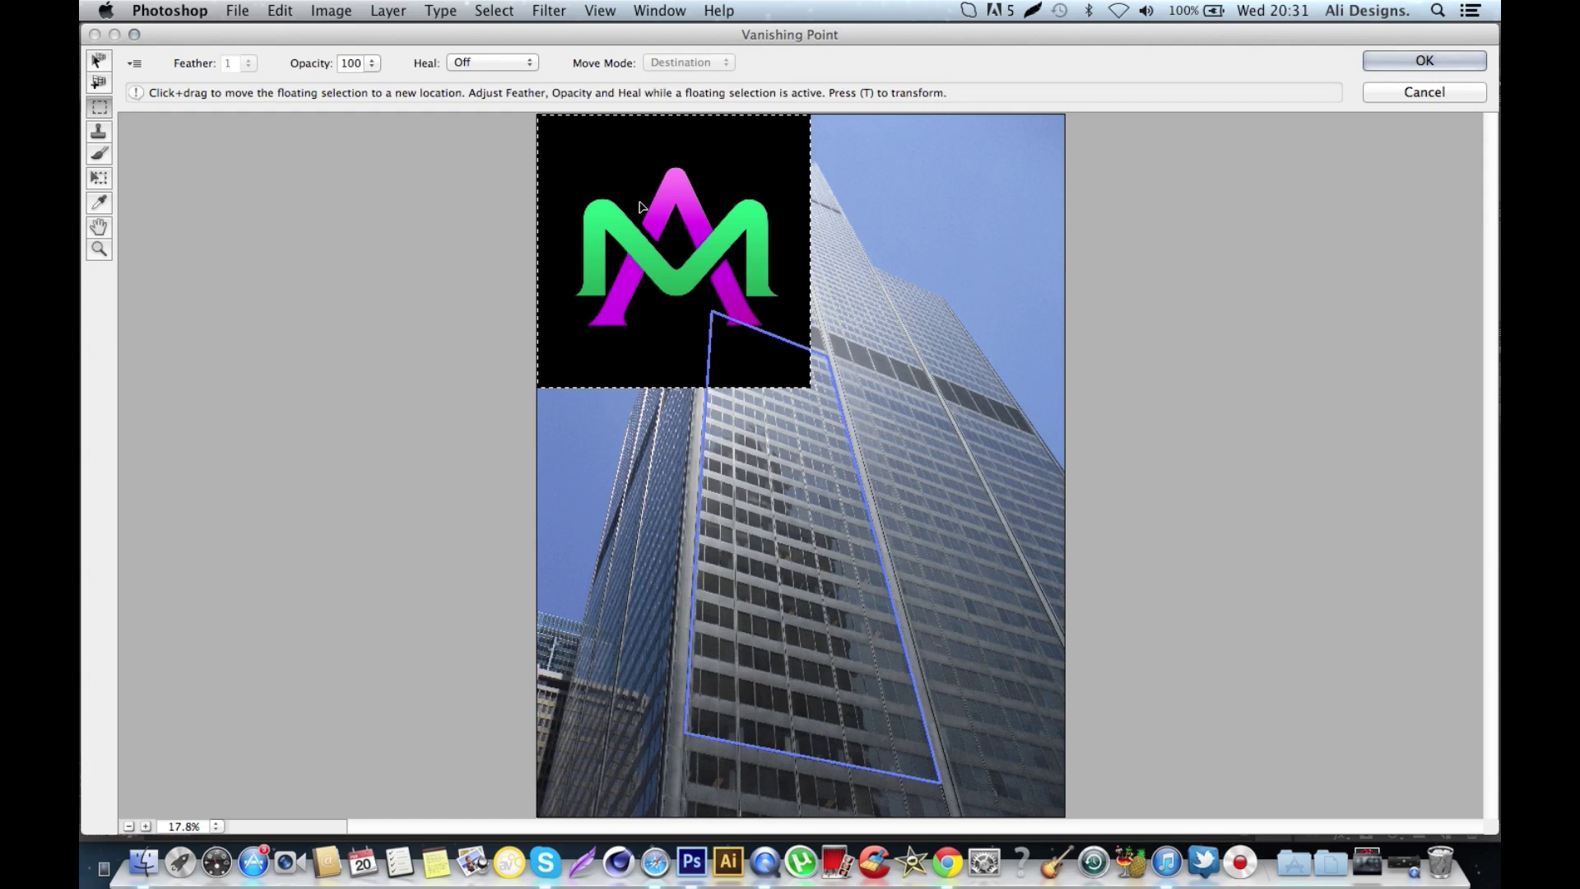
{"action": "left_click_drag", "start_coordinate": [641, 205], "coordinate": [751, 437]}
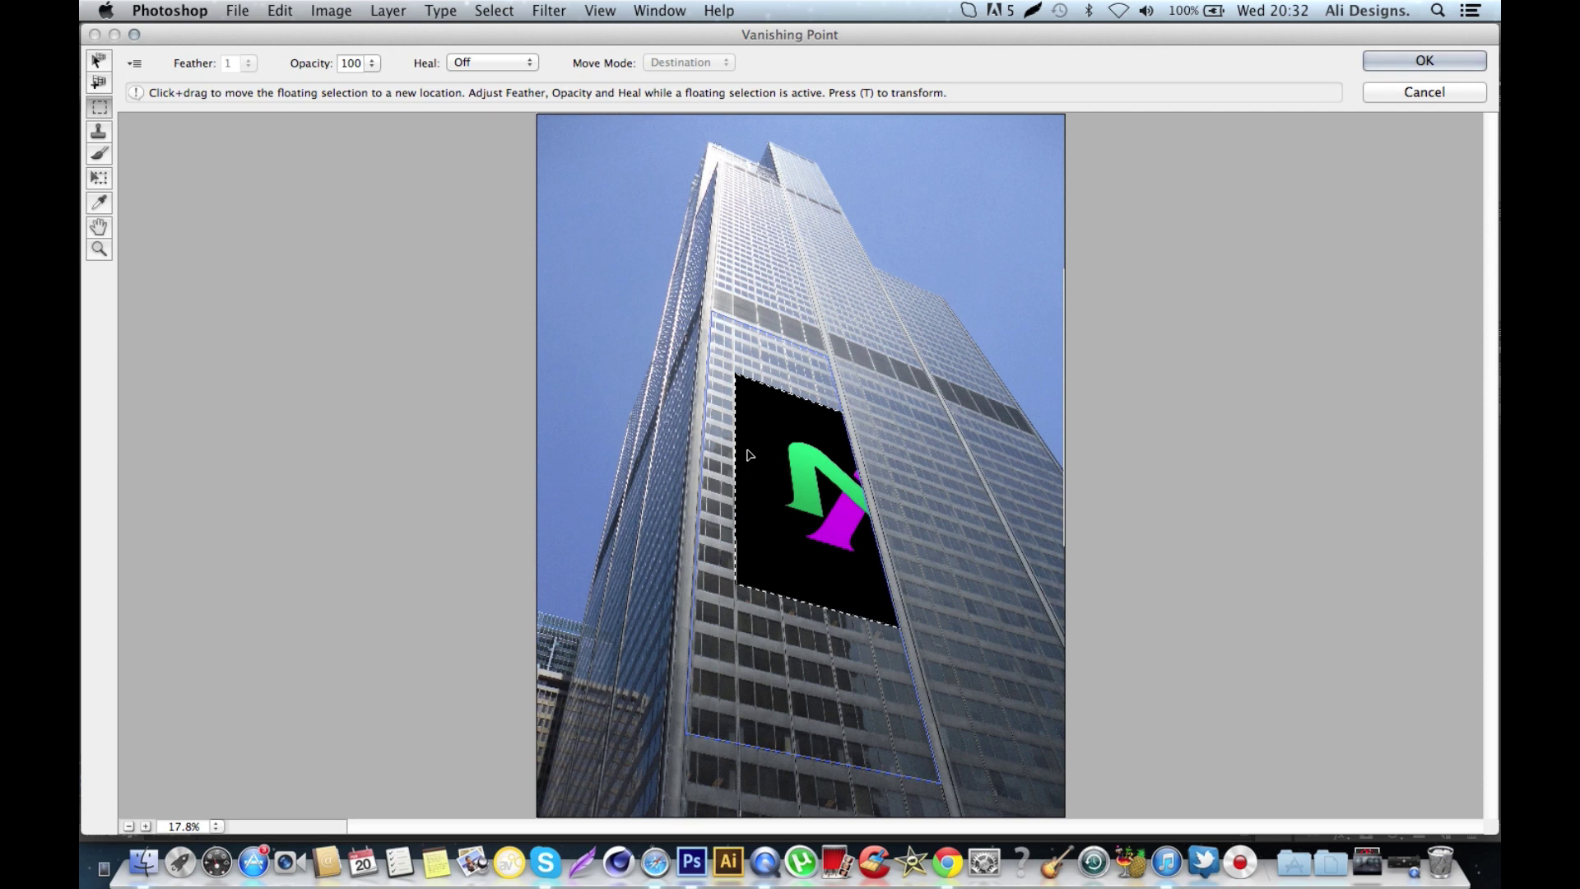
{"action": "key", "text": "t"}
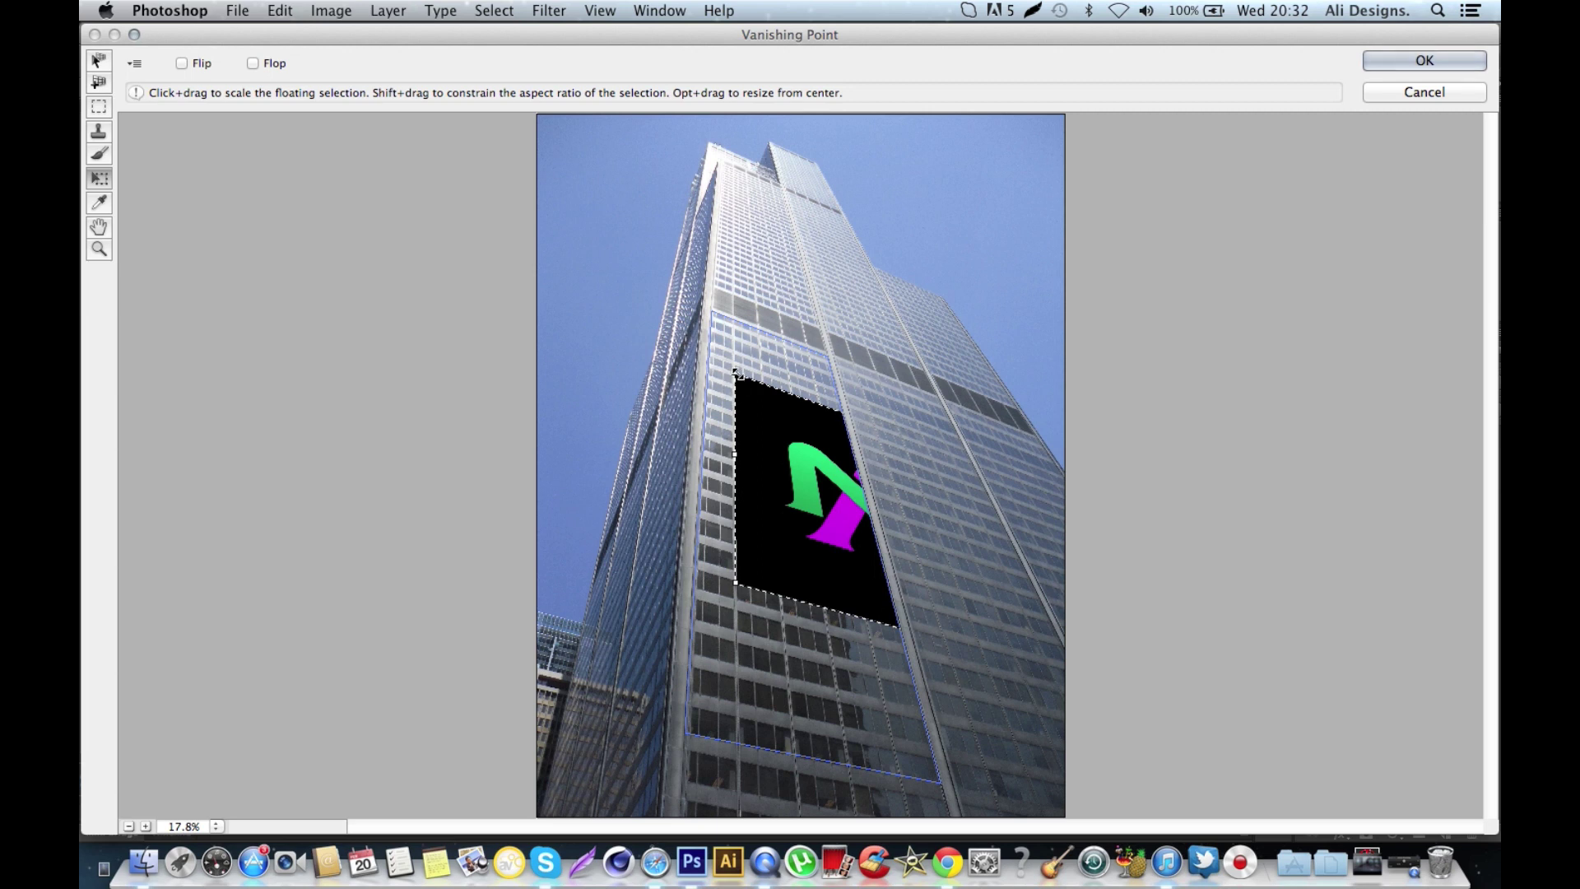
Scale the logo down and move it just below the dark window band on the plane.
{"action": "left_click_drag", "start_coordinate": [736, 373], "coordinate": [882, 517]}
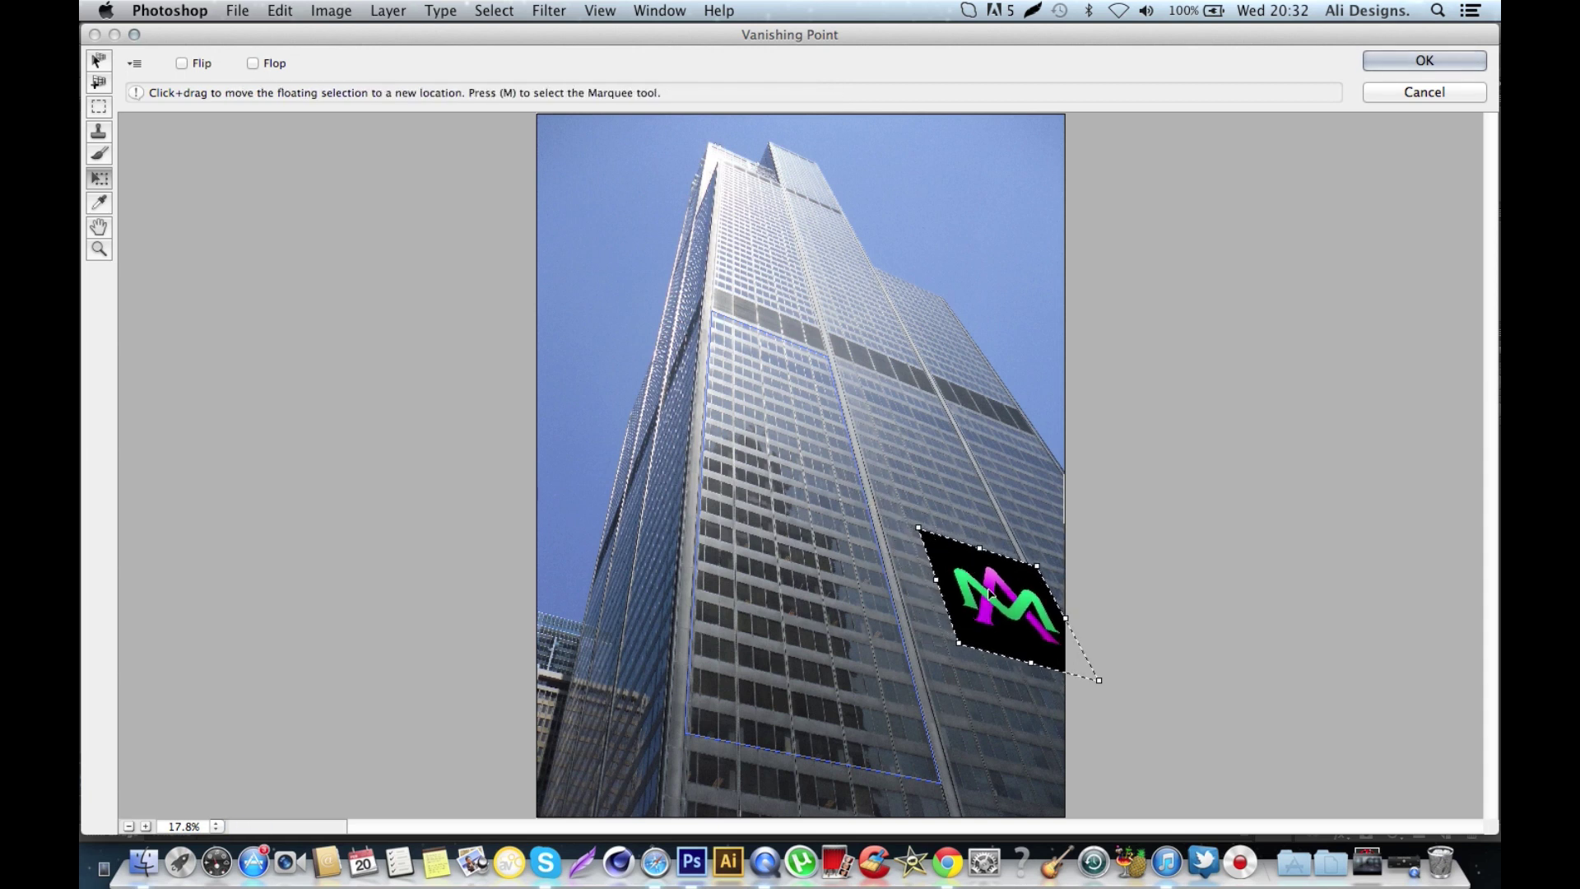
{"action": "left_click_drag", "start_coordinate": [995, 601], "coordinate": [786, 416]}
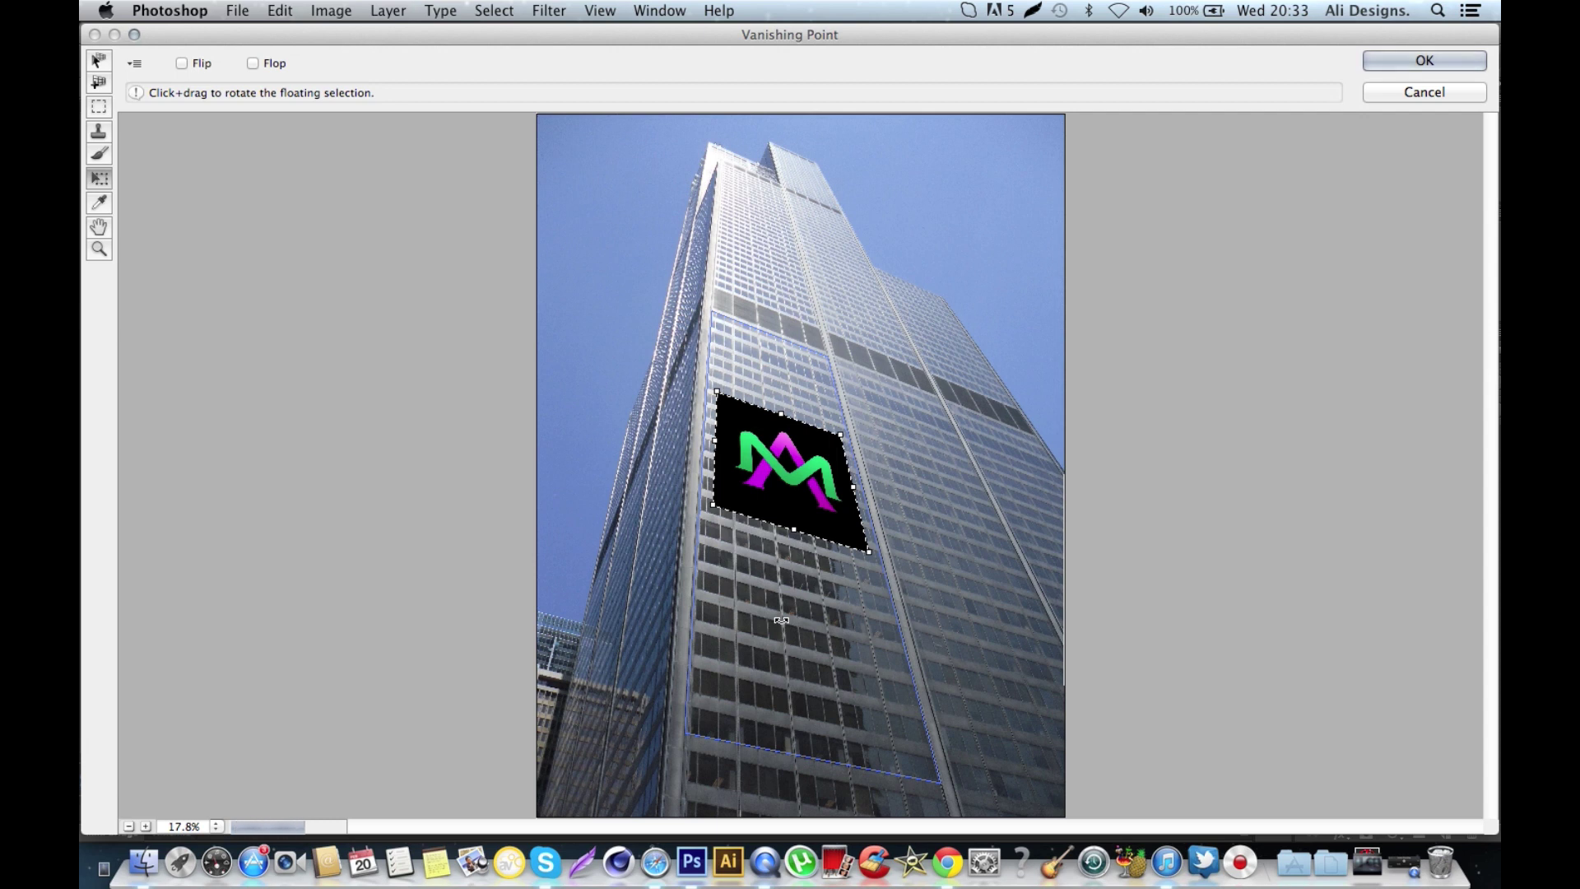
Apply the Vanishing Point result to Layer 2 and toggle its visibility to compare.
{"action": "key", "text": "Return"}
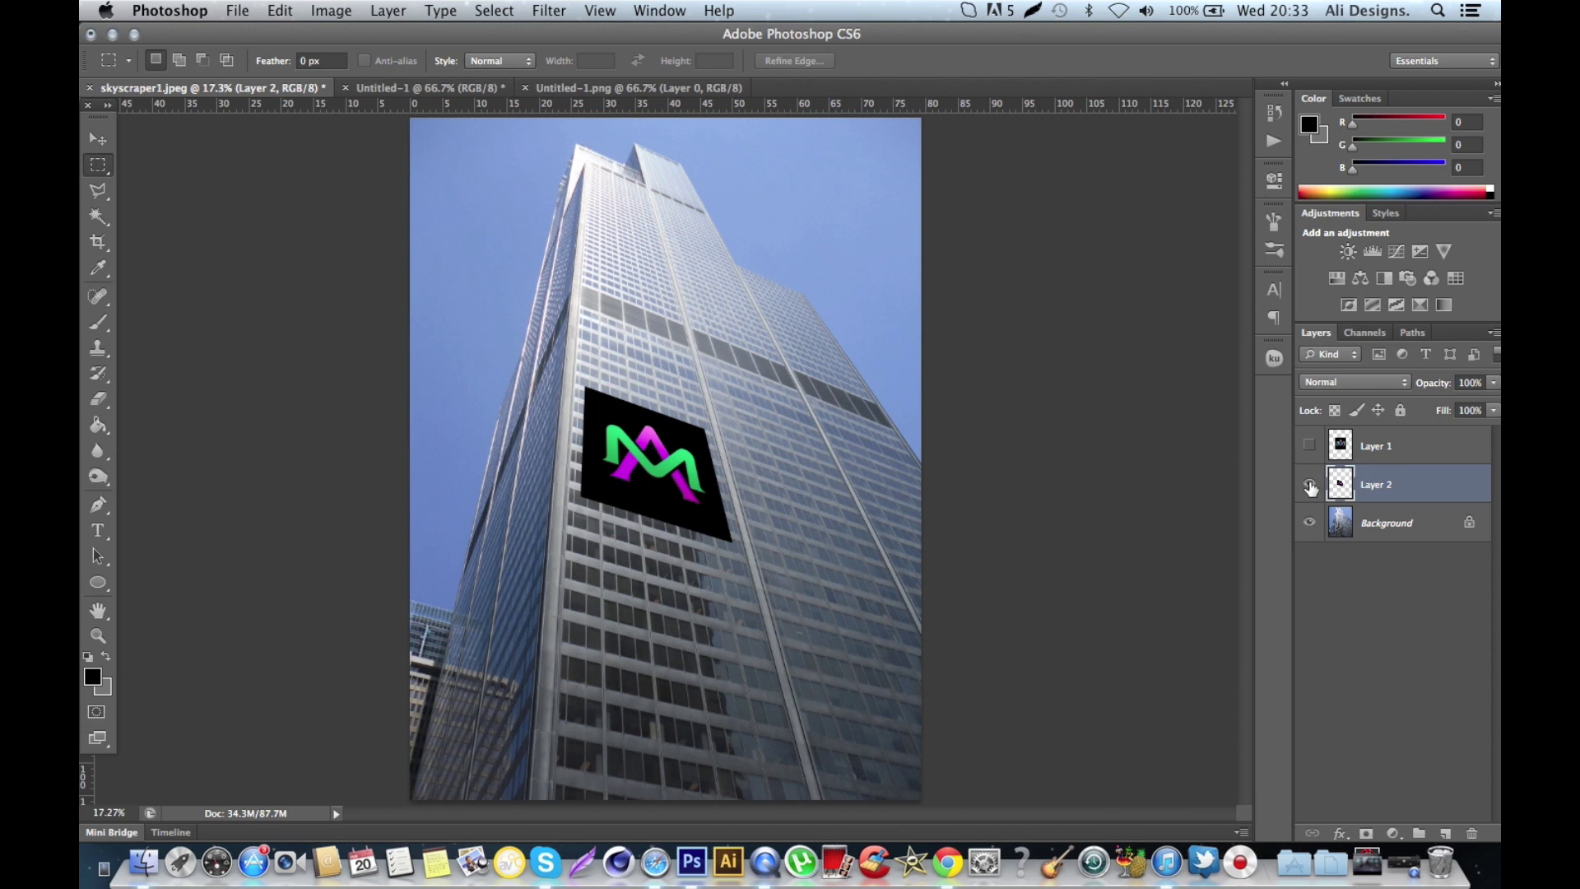
{"action": "left_click", "coordinate": [1309, 486]}
{"action": "left_click", "coordinate": [1310, 486]}
Add a Drop Shadow to Layer 2 with 75% opacity, 2 px distance, 9% spread, 13 px size.
{"action": "double_click", "coordinate": [1419, 491]}
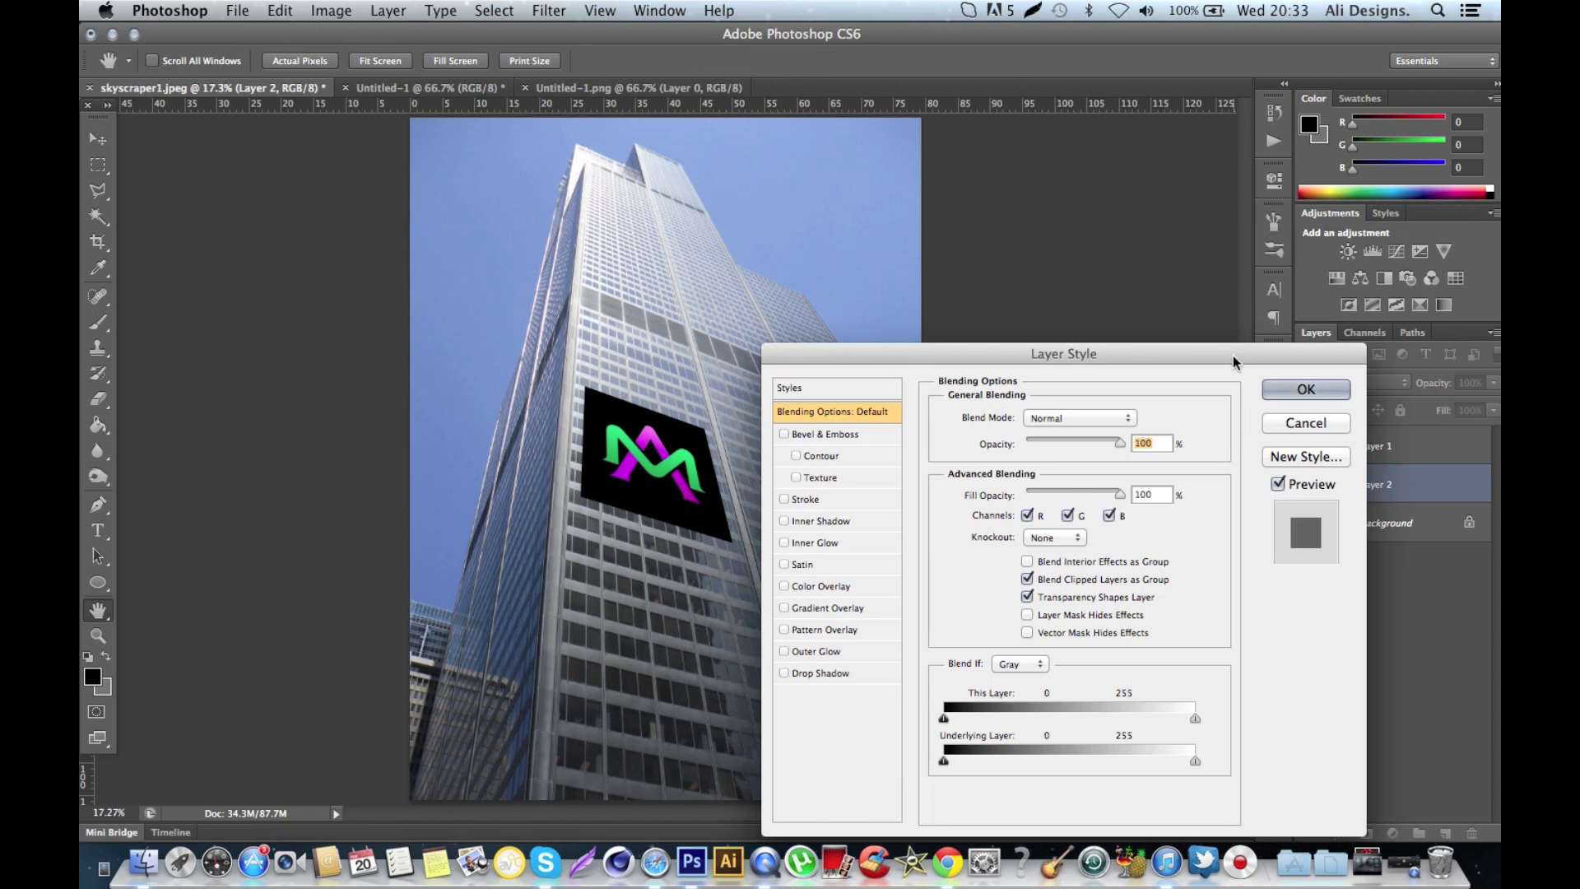
{"action": "left_click_drag", "start_coordinate": [1237, 356], "coordinate": [1168, 355]}
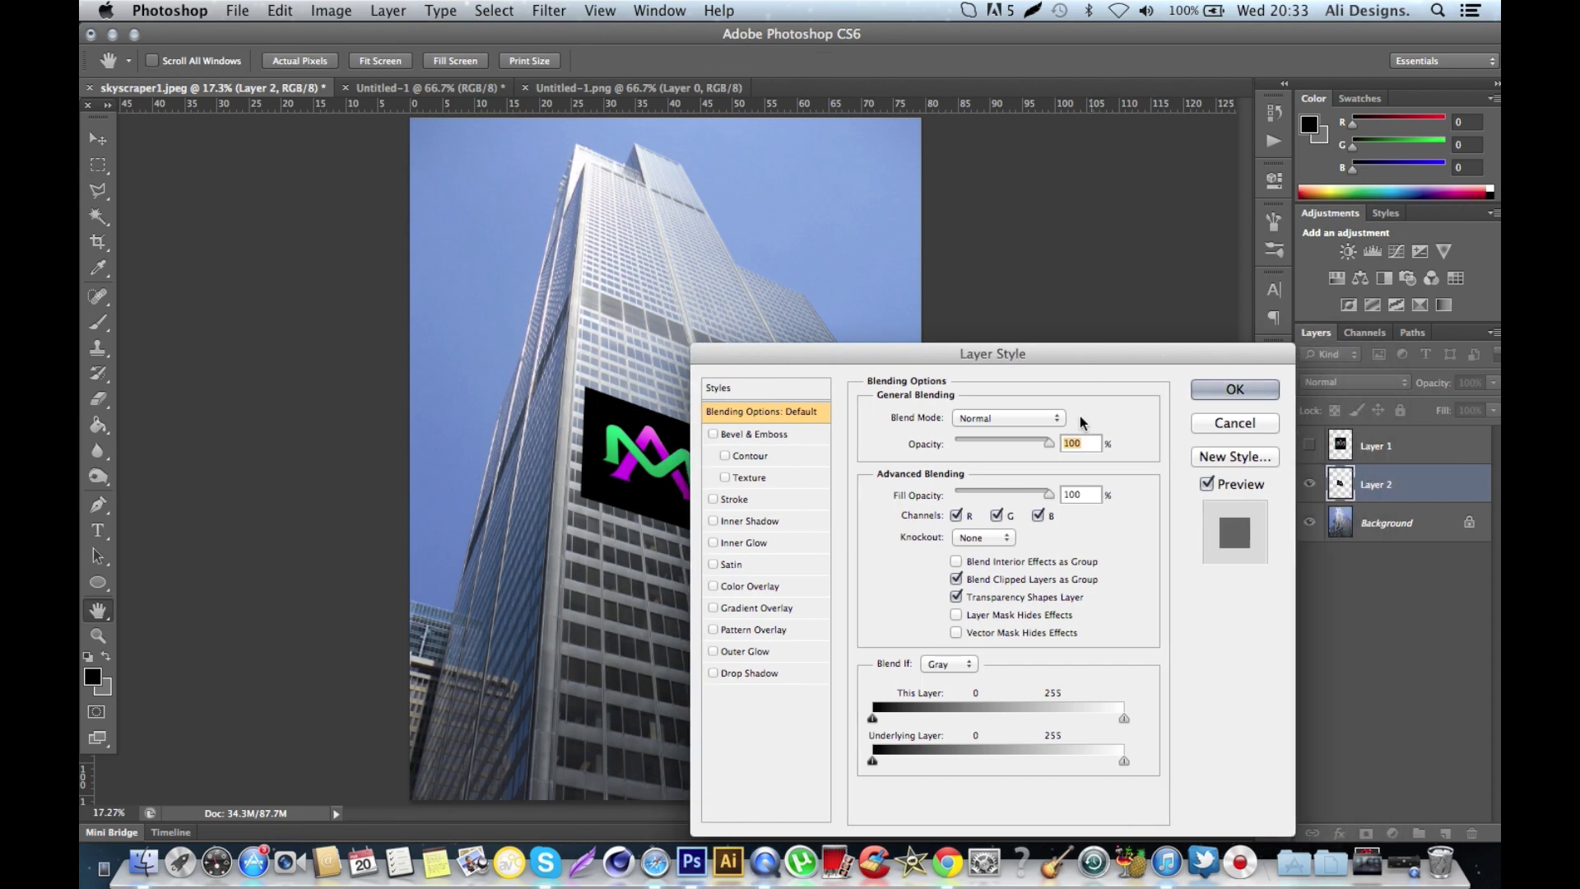
{"action": "left_click", "coordinate": [713, 673]}
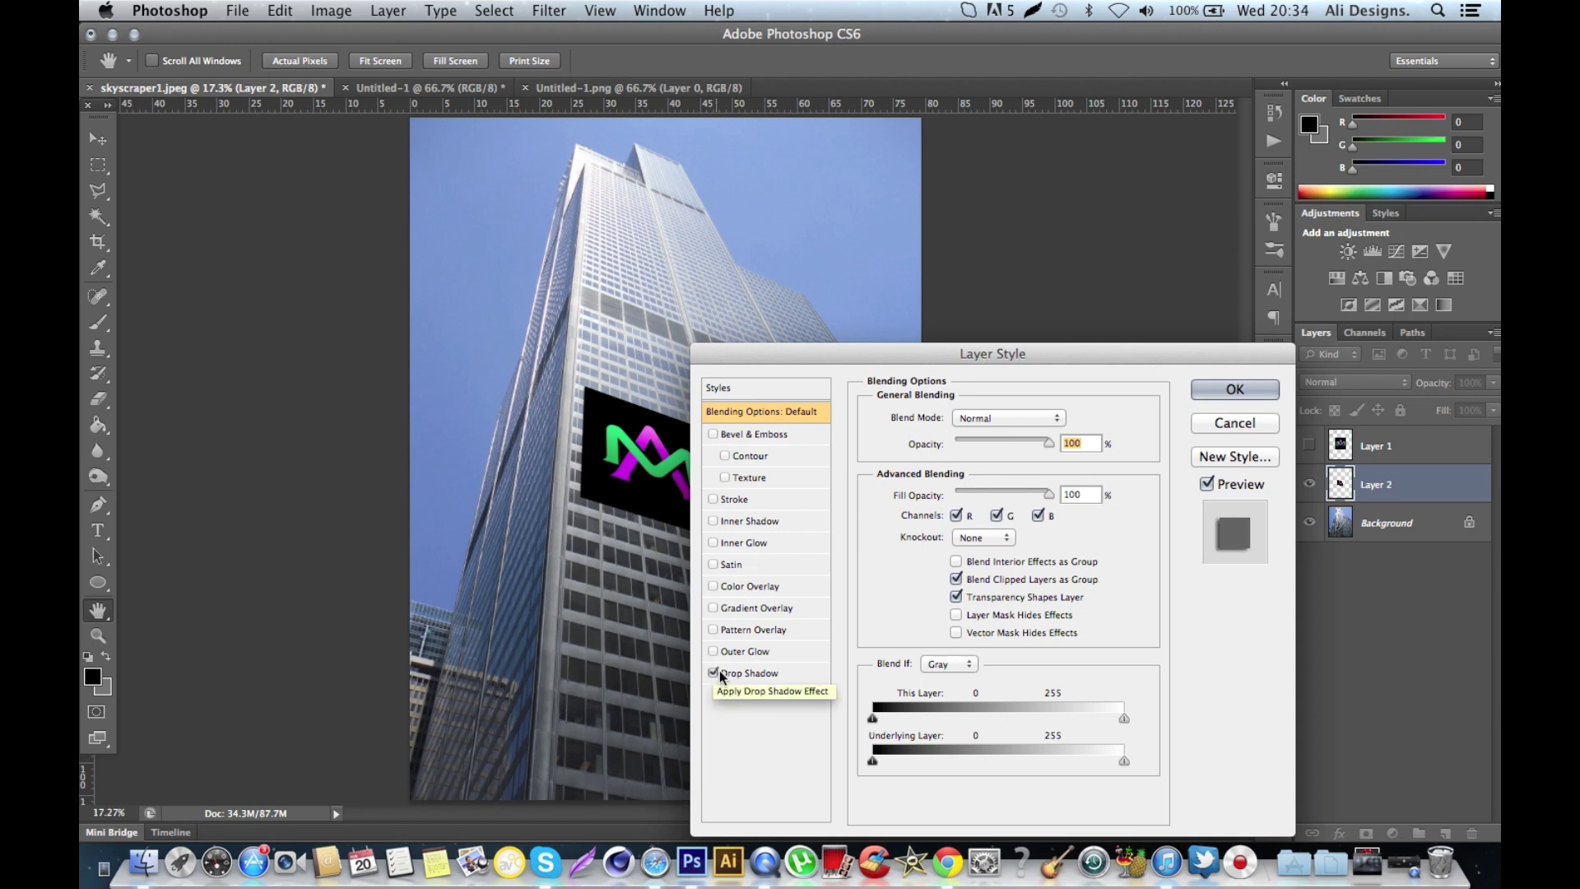
{"action": "left_click", "coordinate": [738, 674]}
{"action": "left_click_drag", "start_coordinate": [945, 362], "coordinate": [1058, 318]}
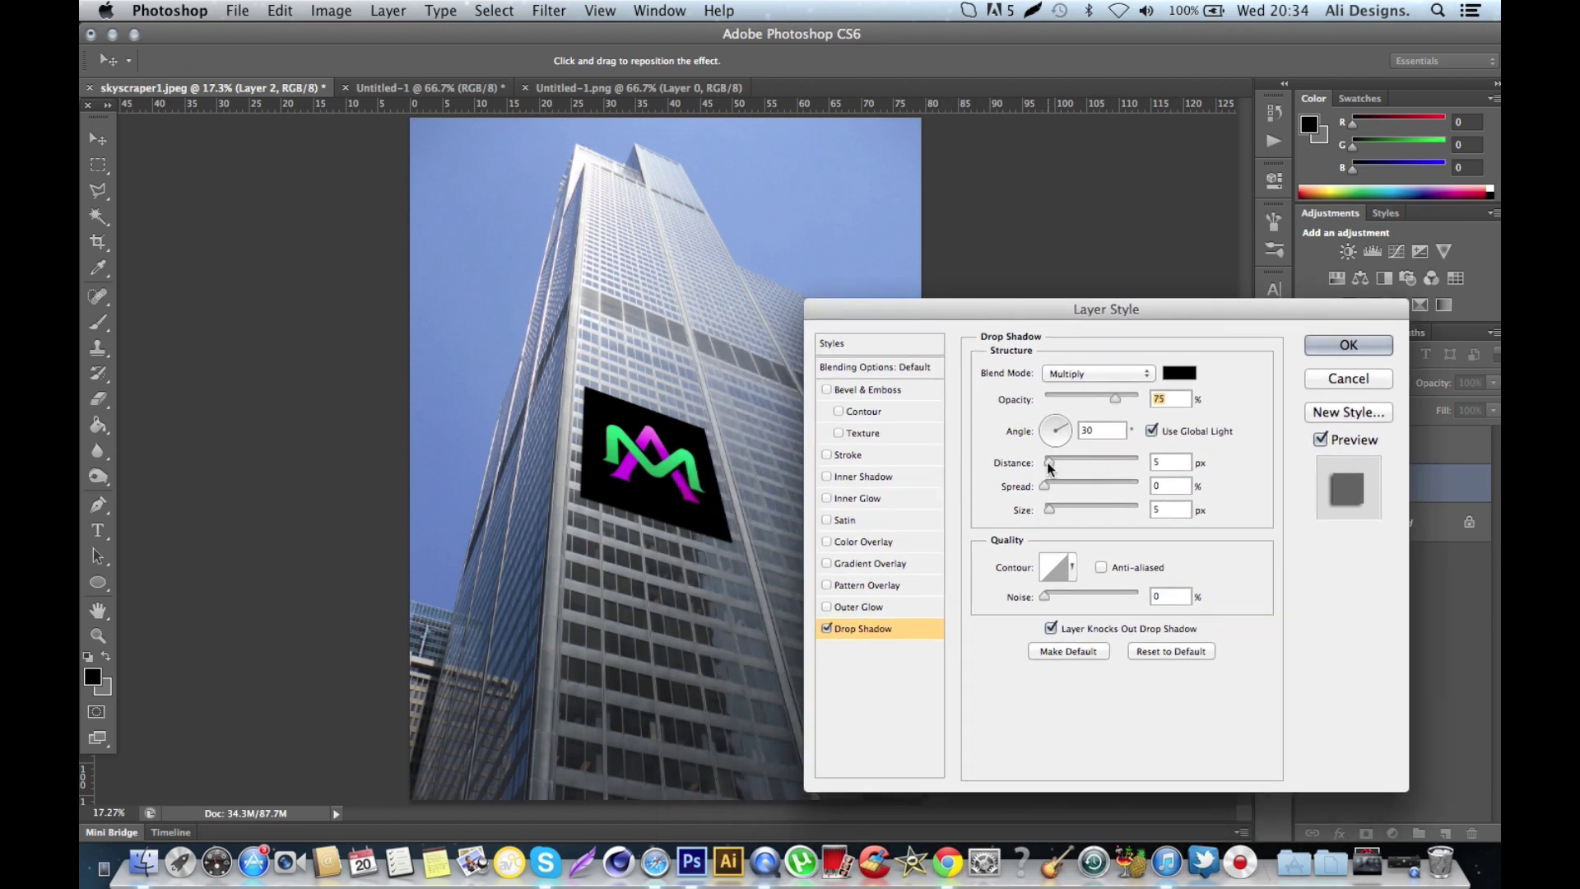
{"action": "left_click_drag", "start_coordinate": [1051, 466], "coordinate": [1056, 513]}
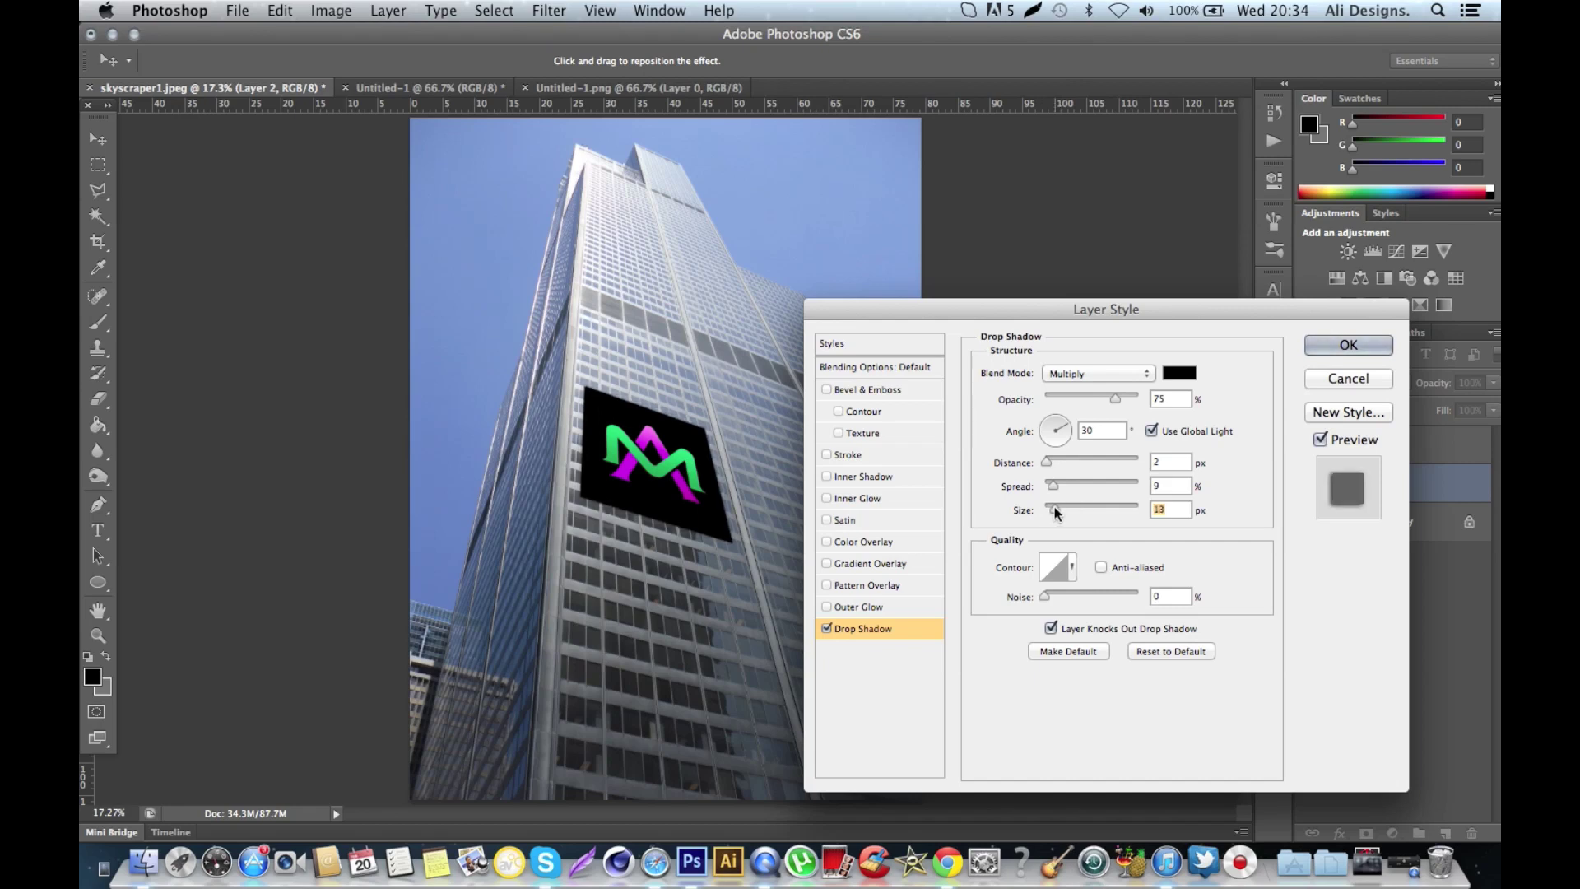
{"action": "left_click_drag", "start_coordinate": [1046, 462], "coordinate": [1052, 468]}
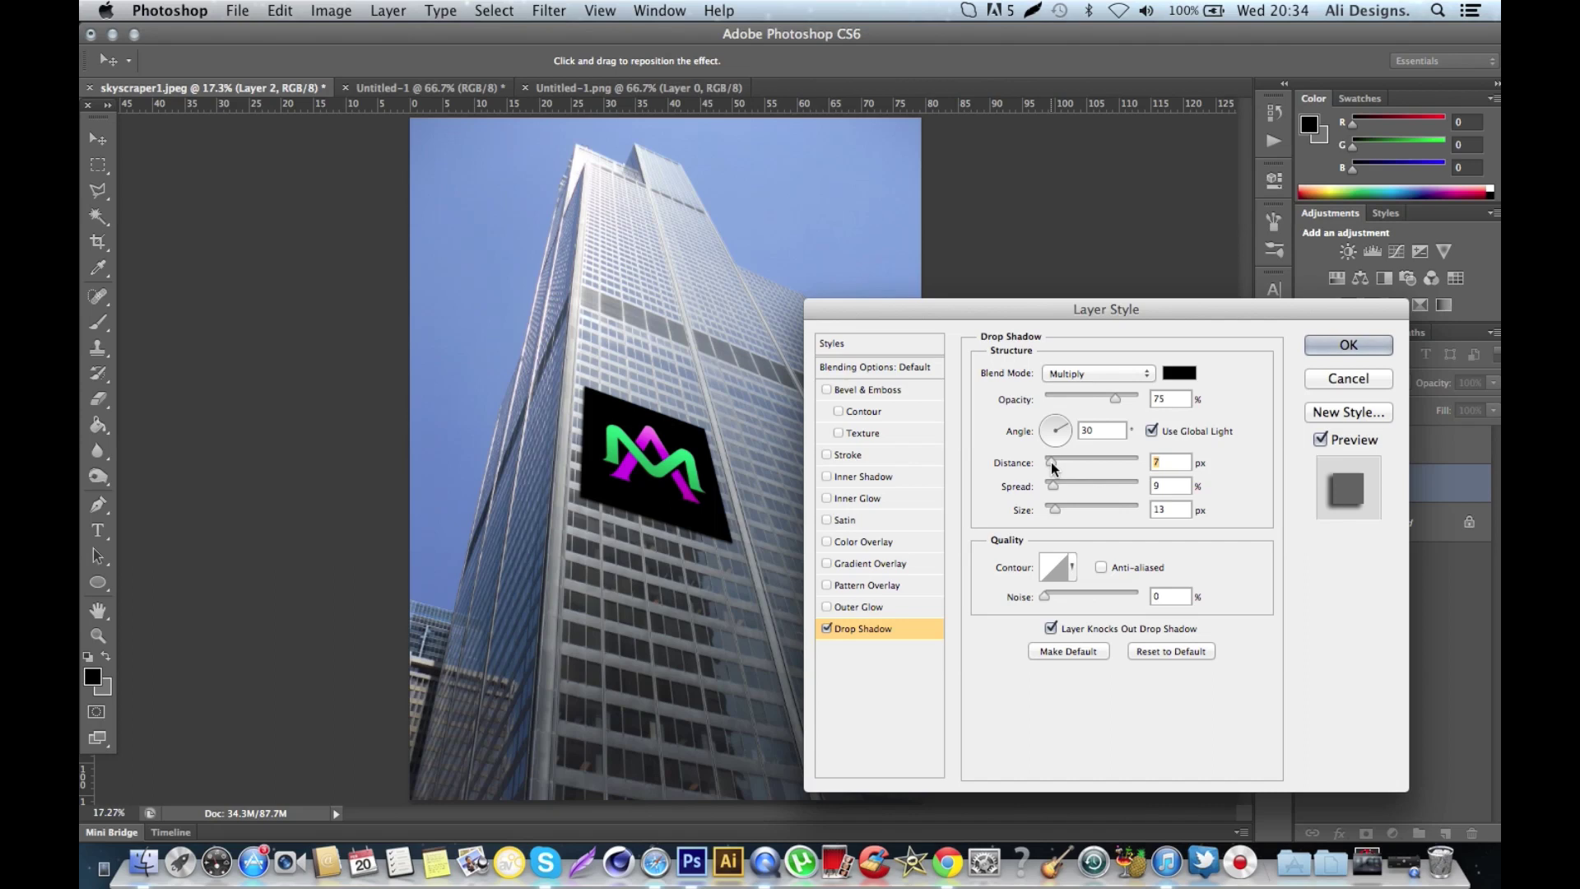
Confirm the Layer Style dialog so the Drop Shadow is listed under Layer 2.
{"action": "left_click", "coordinate": [1384, 345]}
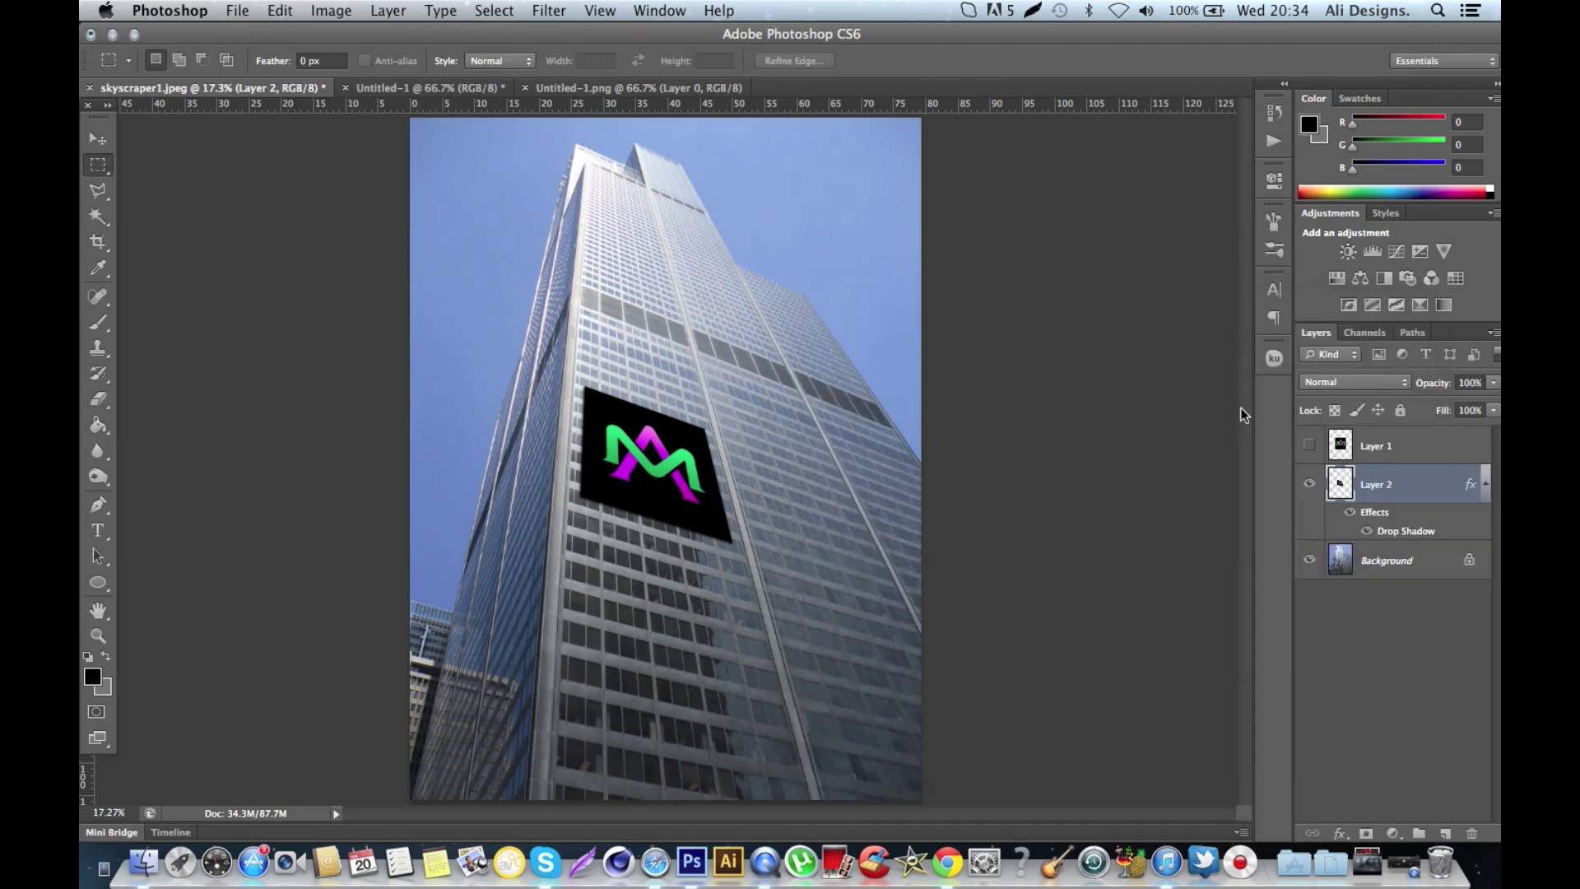